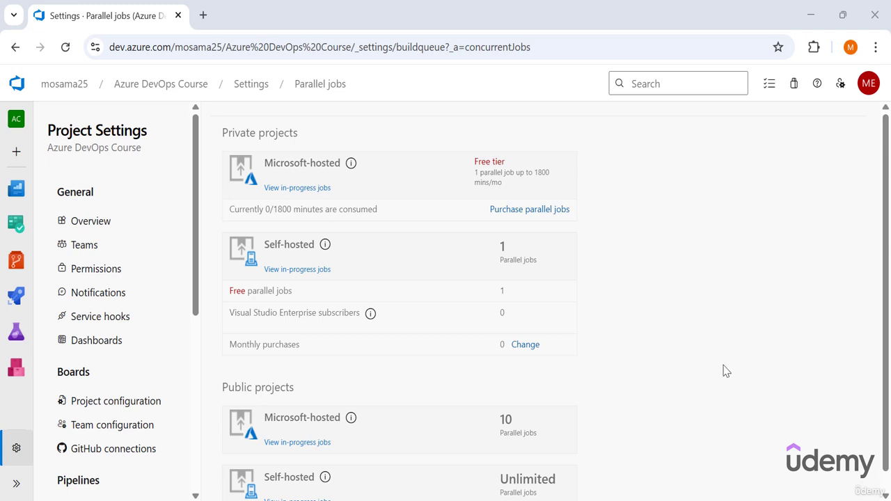
# - Review the parallel job limits for Microsoft-hosted agents in public and private projects
pyautogui.scroll(-1, 506, 397)
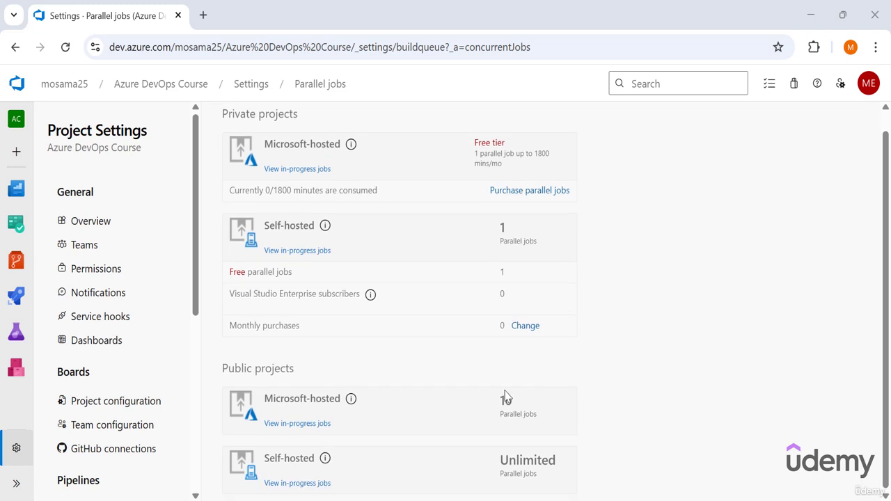
pyautogui.moveTo(497, 396); pyautogui.dragTo(557, 422)
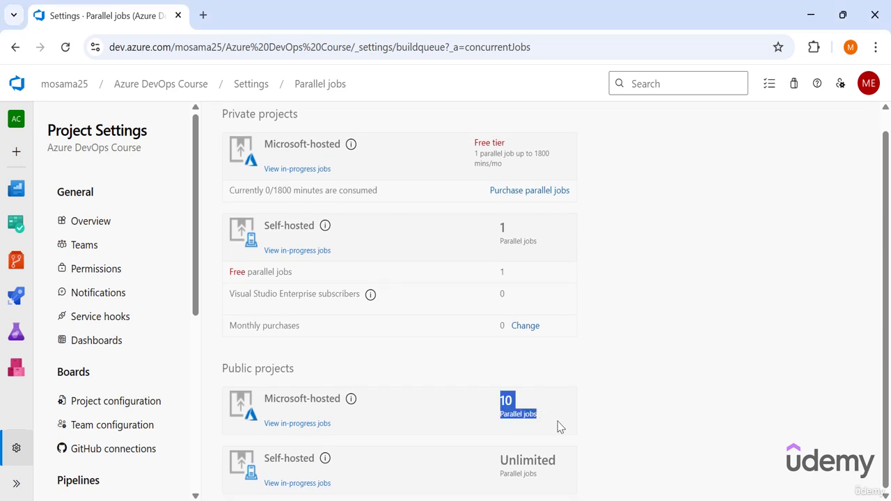
pyautogui.click(554, 272)
pyautogui.scroll(1, 488, 186)
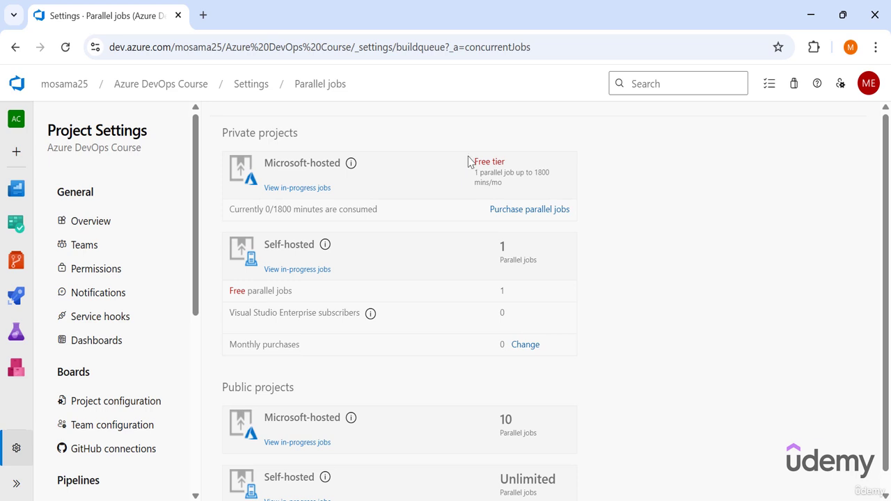
pyautogui.moveTo(475, 165); pyautogui.dragTo(508, 206)
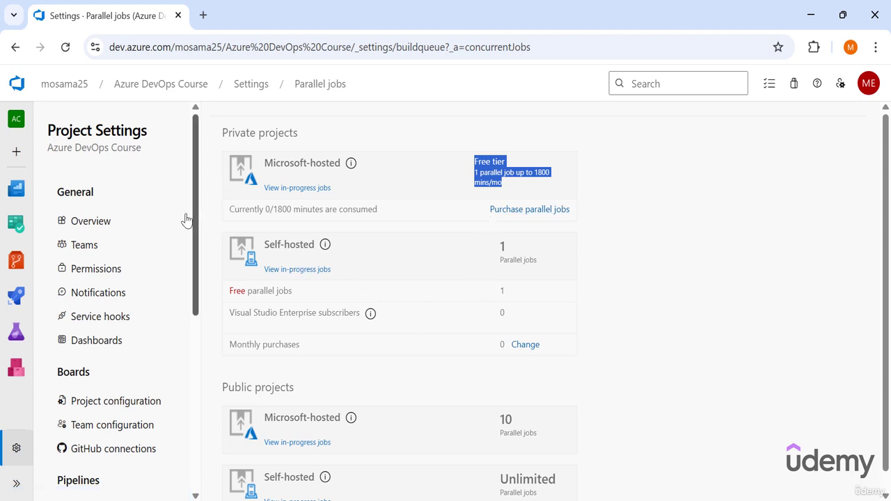
# - Start a new classic-editor pipeline using Azure Repos Git, the Shopping_Frontend_App repository and the main branch
pyautogui.click(17, 301)
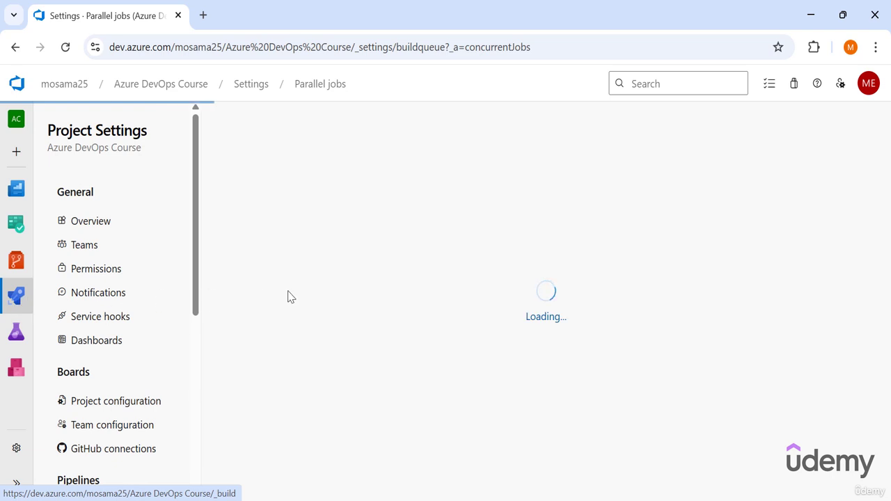
pyautogui.click(508, 416)
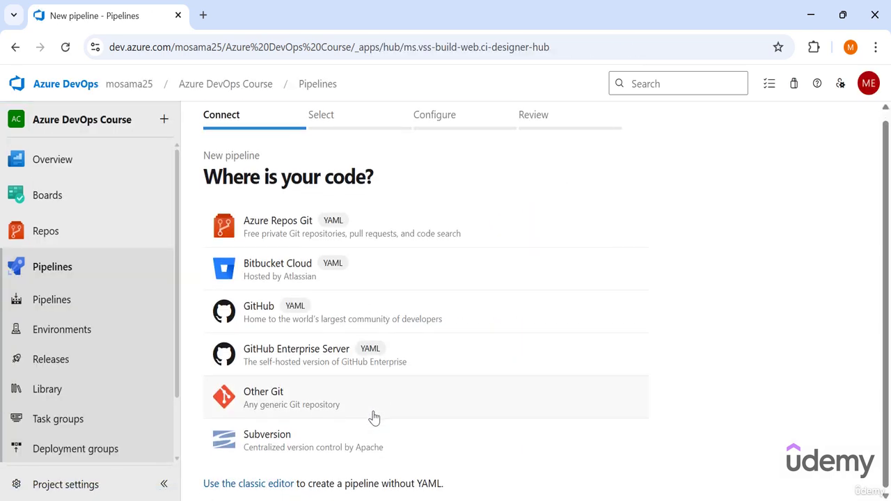
pyautogui.click(262, 485)
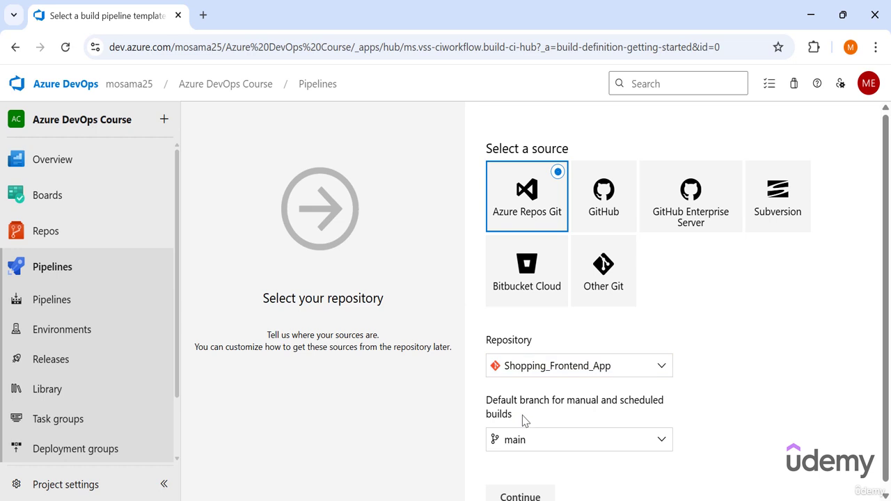
pyautogui.scroll(-1, 522, 438)
pyautogui.click(531, 490)
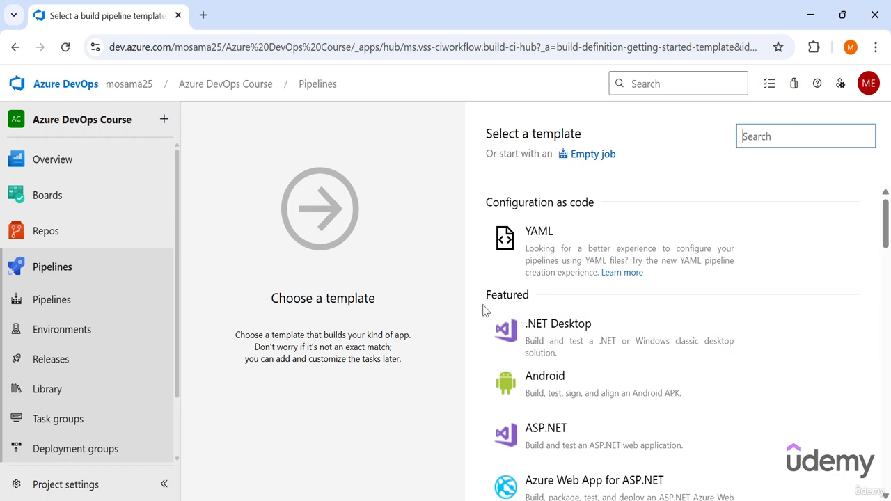
# - Browse the build pipeline templates and apply the ASP.NET Core template
pyautogui.moveTo(481, 309); pyautogui.dragTo(588, 350)
pyautogui.scroll(-2, 555, 381)
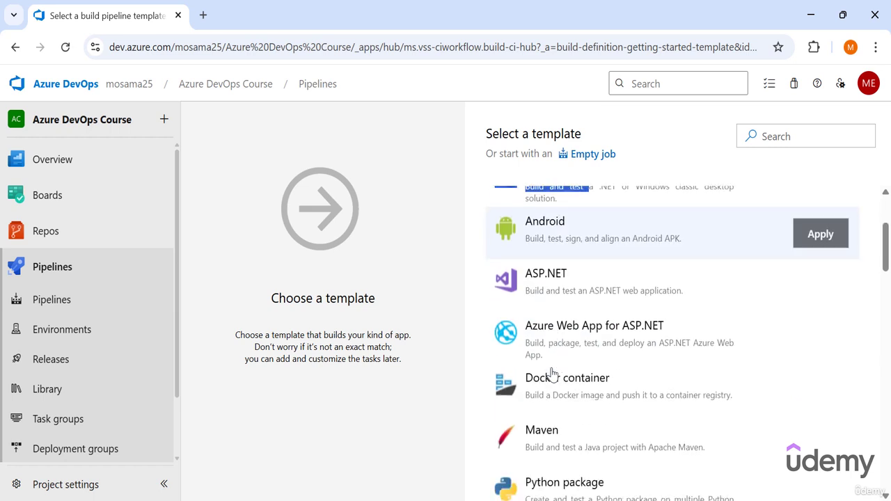
pyautogui.scroll(1, 552, 373)
pyautogui.moveTo(524, 351); pyautogui.dragTo(678, 378)
pyautogui.scroll(-1, 644, 372)
pyautogui.scroll(-6, 644, 372)
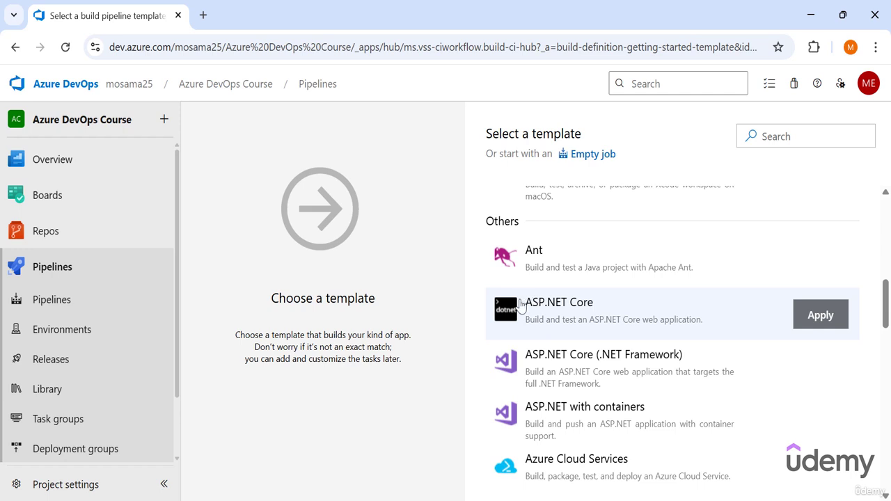
pyautogui.moveTo(522, 305); pyautogui.dragTo(713, 329)
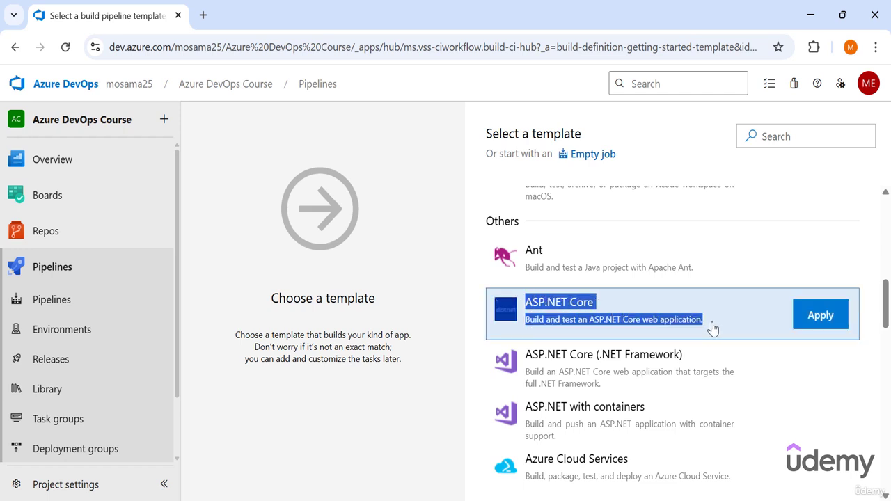
pyautogui.click(816, 319)
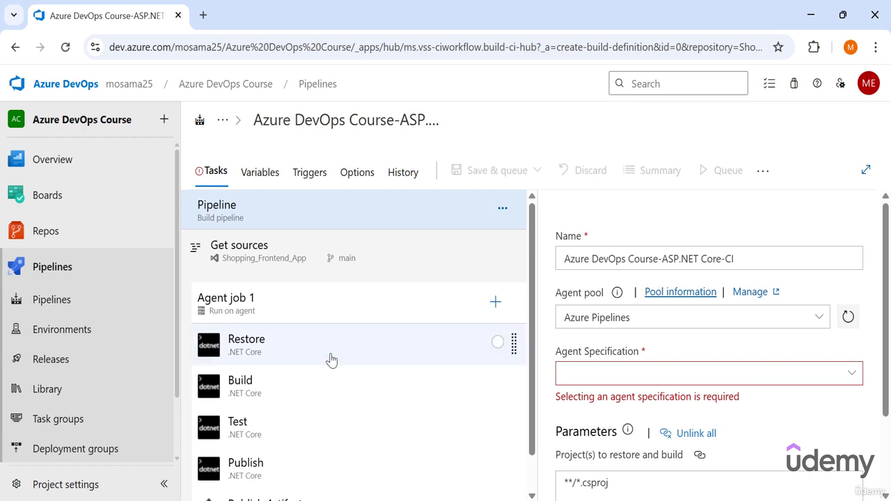
# - Examine the ASP.NET Core template's tasks and the pipeline's agent settings and project path parameters
pyautogui.scroll(-1, 320, 356)
pyautogui.click(306, 383)
pyautogui.click(298, 424)
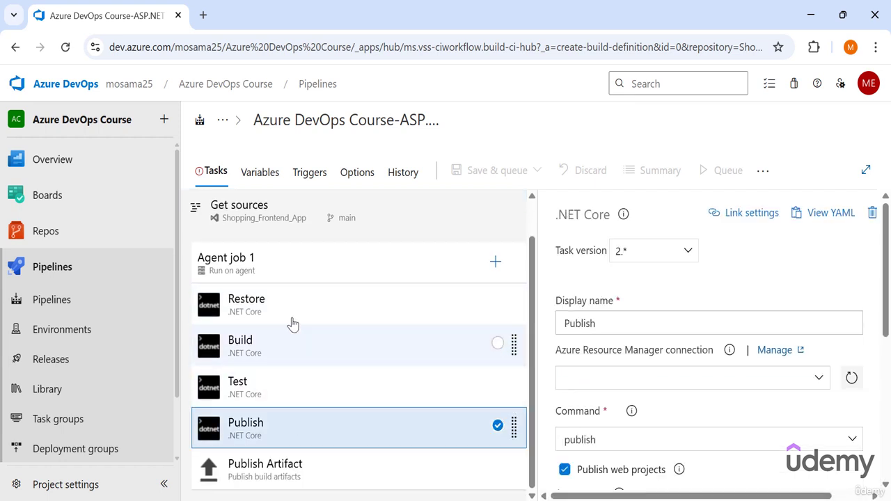
pyautogui.click(294, 296)
pyautogui.scroll(1, 294, 292)
pyautogui.click(307, 226)
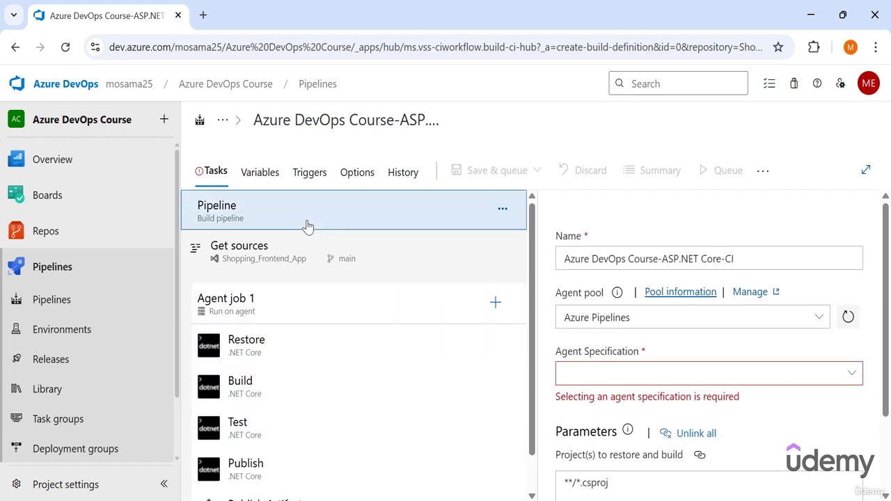
pyautogui.scroll(-2, 698, 388)
pyautogui.scroll(2, 696, 417)
pyautogui.scroll(-2, 695, 420)
pyautogui.moveTo(639, 392); pyautogui.dragTo(659, 313)
pyautogui.moveTo(642, 464); pyautogui.dragTo(557, 440)
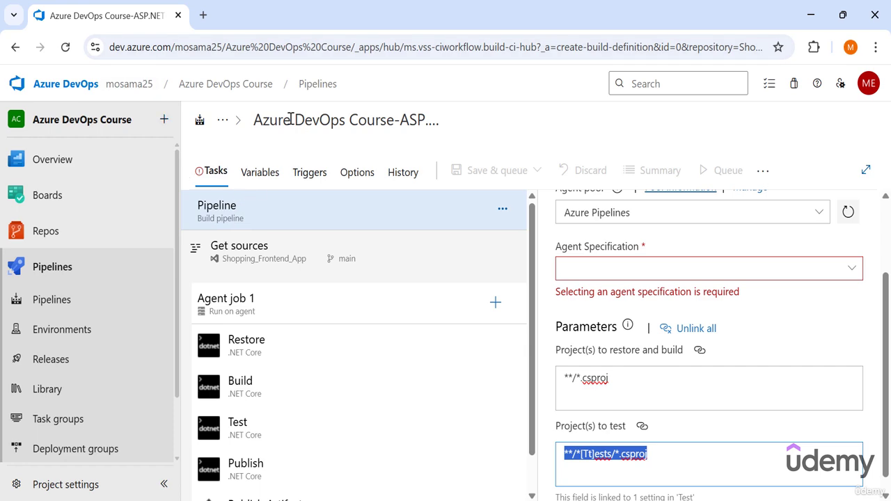
# - Discard the unsaved ASP.NET Core pipeline and apply the Empty pipeline template instead
pyautogui.click(15, 47)
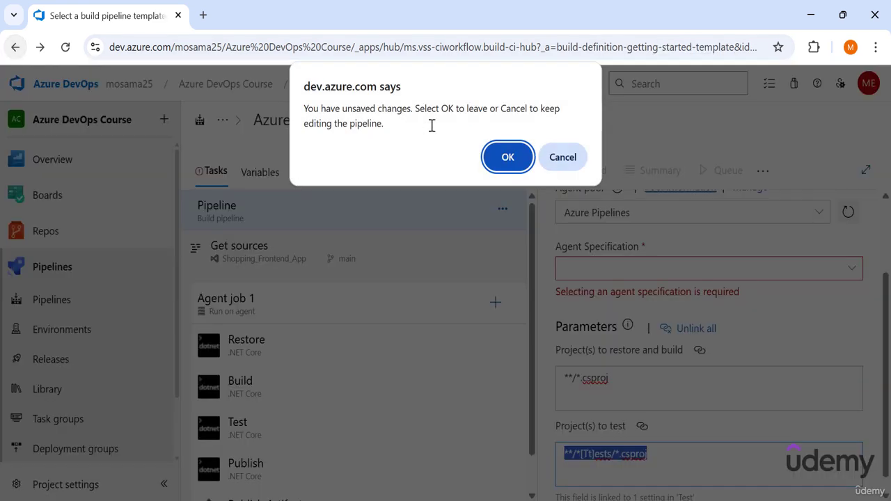
pyautogui.click(508, 157)
pyautogui.scroll(-6, 606, 370)
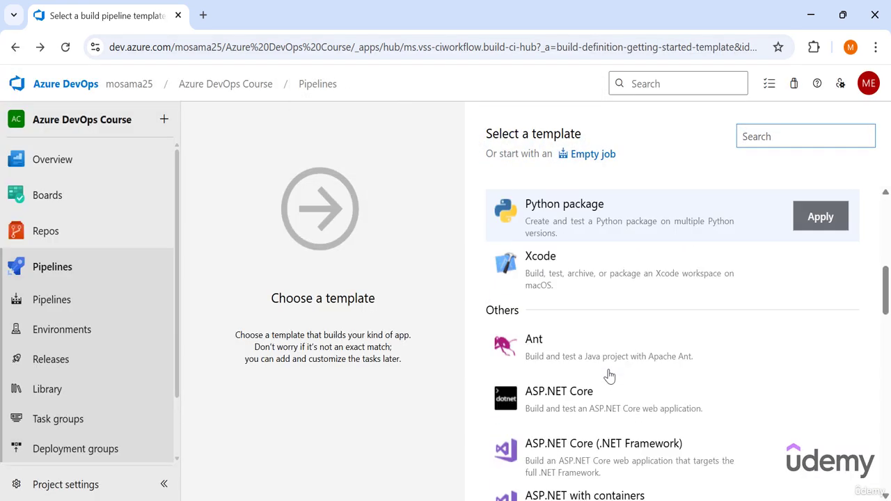
pyautogui.scroll(-15, 609, 376)
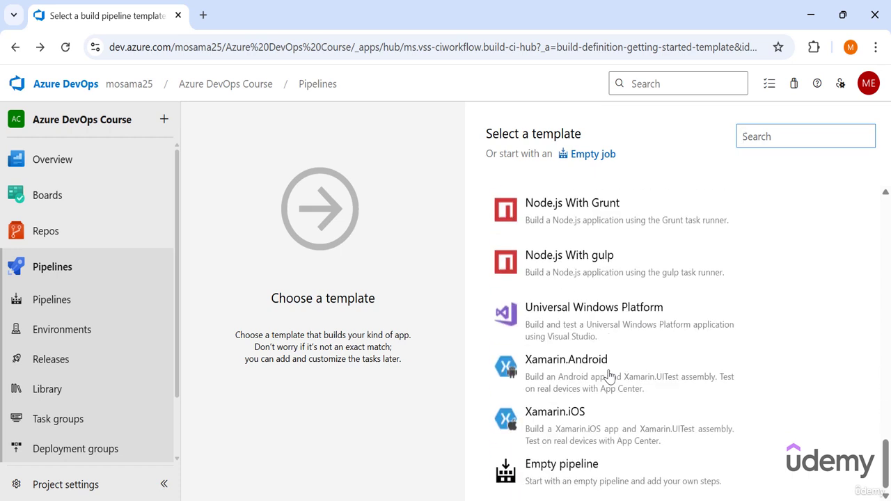
pyautogui.click(806, 479)
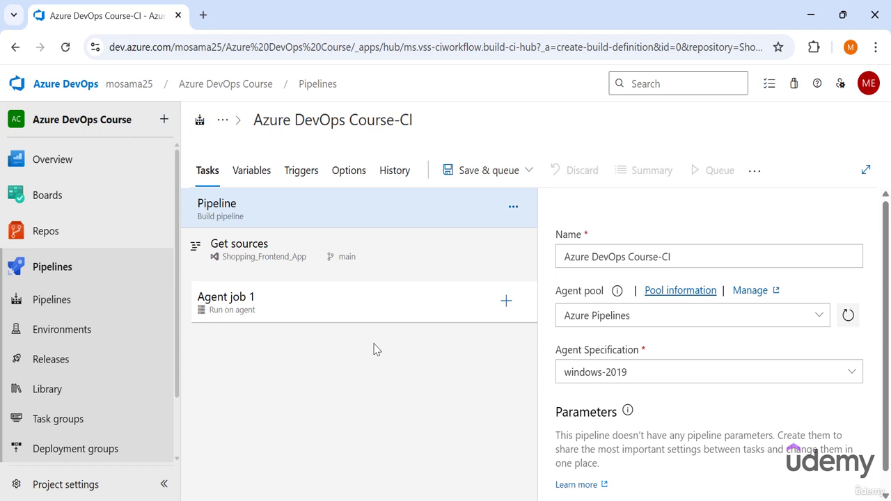
# - Set Agent job 1 to use the Azure Pipelines agent pool with the windows-latest agent specification
pyautogui.click(370, 303)
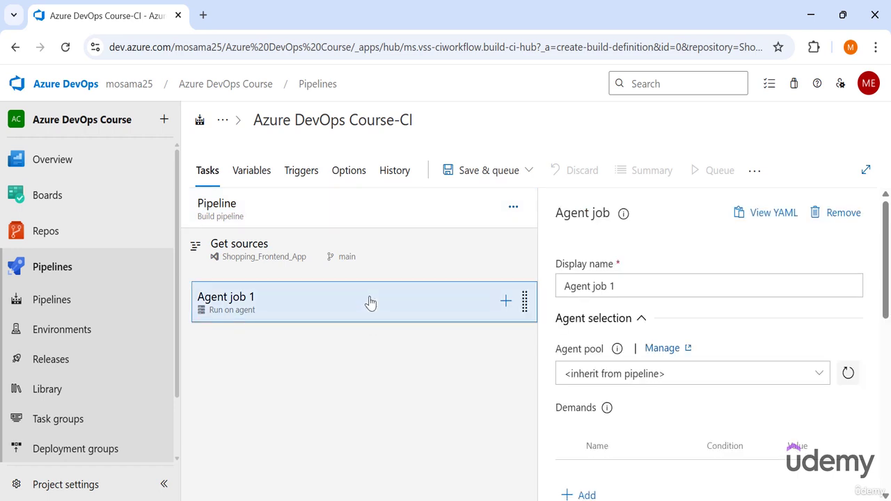
pyautogui.click(820, 376)
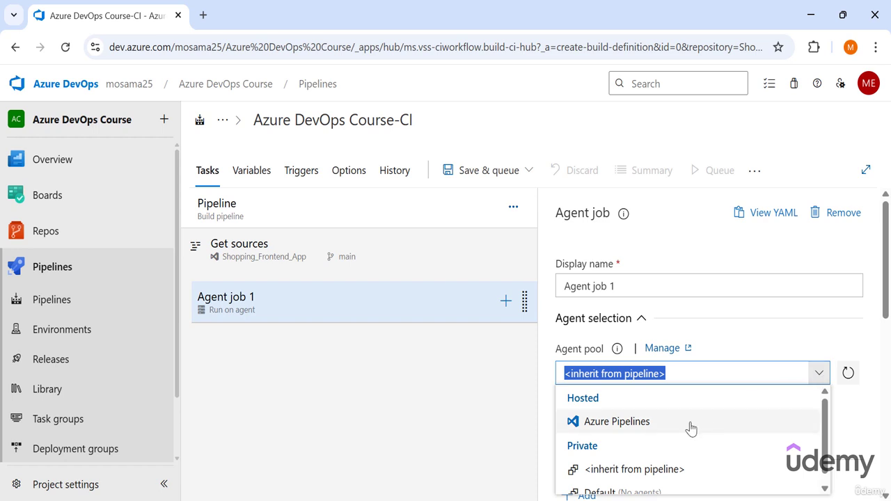
pyautogui.click(616, 422)
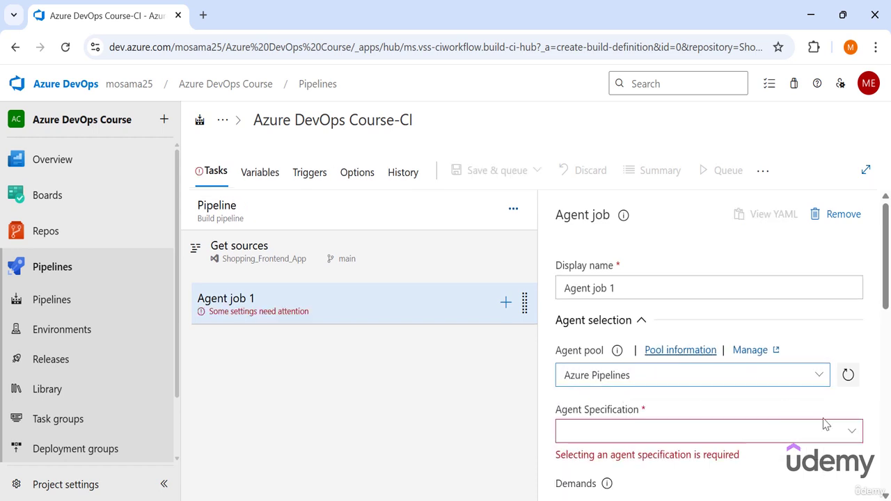
pyautogui.scroll(-1, 780, 407)
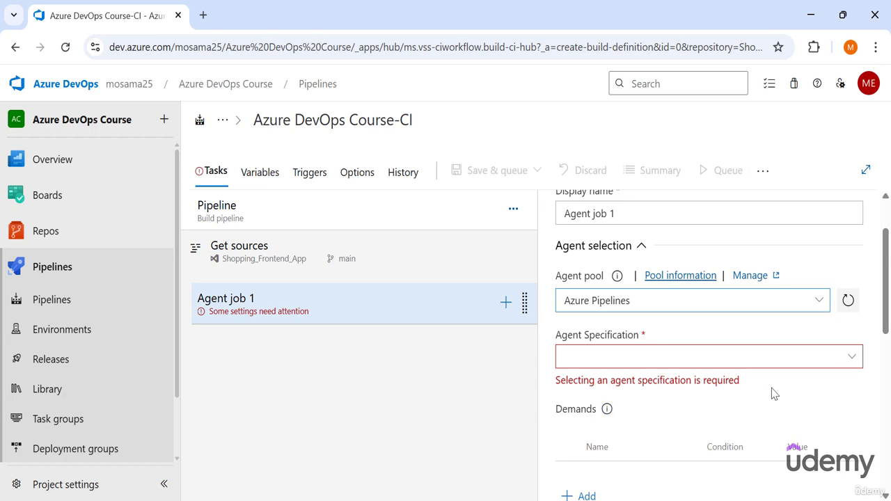
pyautogui.click(852, 357)
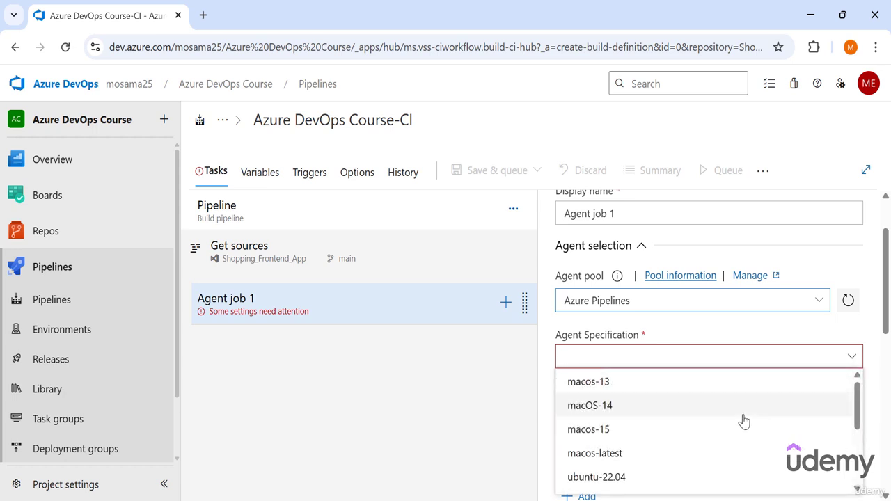
pyautogui.scroll(-3, 735, 428)
pyautogui.scroll(3, 696, 459)
pyautogui.scroll(-3, 641, 483)
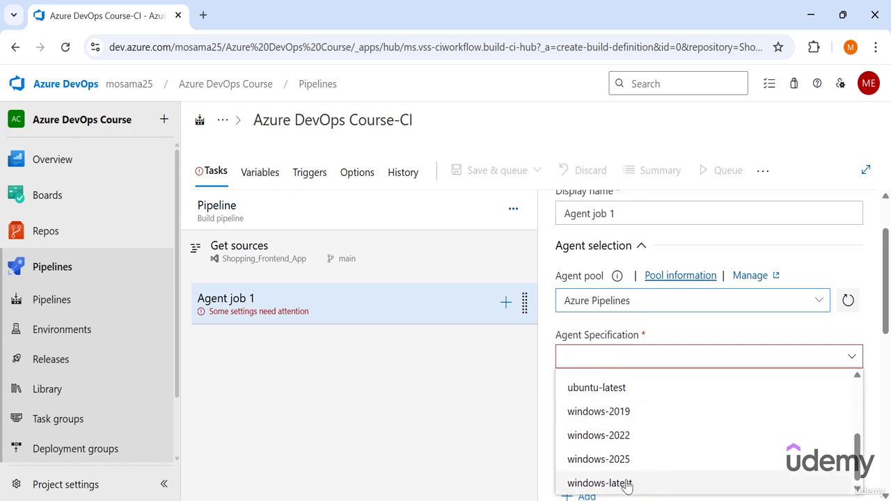
pyautogui.click(618, 487)
# - Rename the agent job as Dotnet Core CI
pyautogui.scroll(-5, 646, 400)
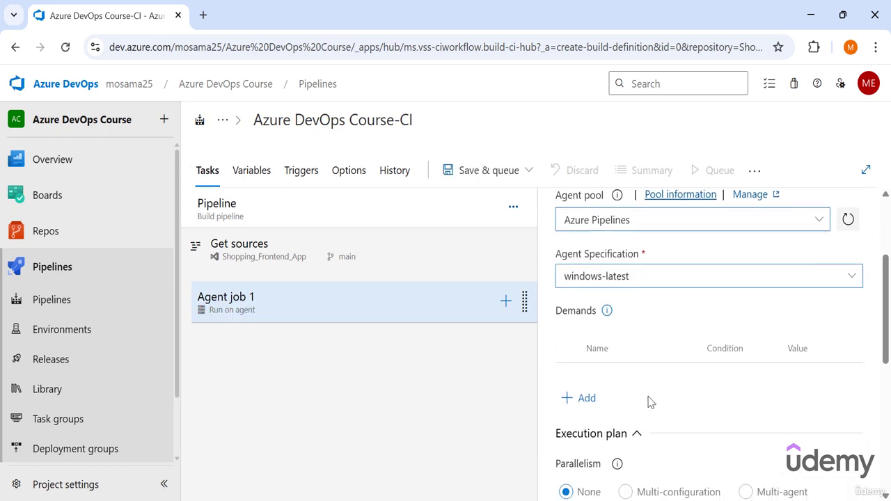
pyautogui.scroll(2, 648, 396)
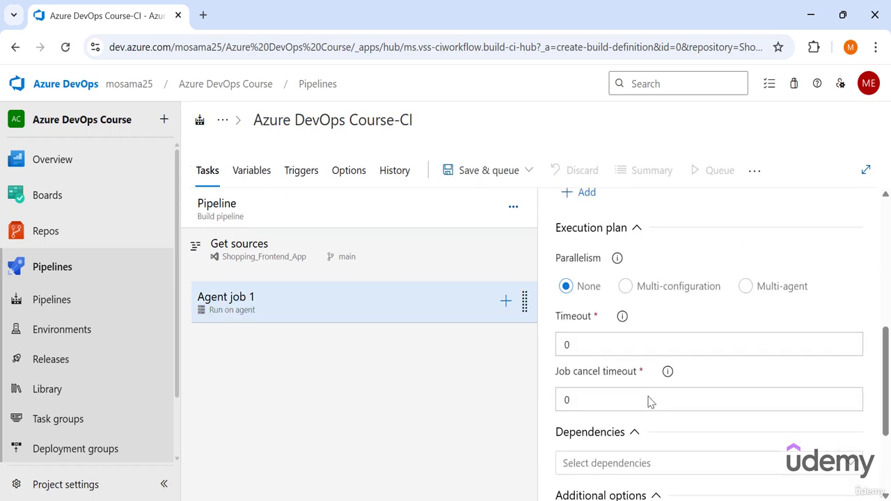
pyautogui.scroll(-1, 649, 396)
pyautogui.scroll(1, 648, 396)
pyautogui.scroll(4, 649, 396)
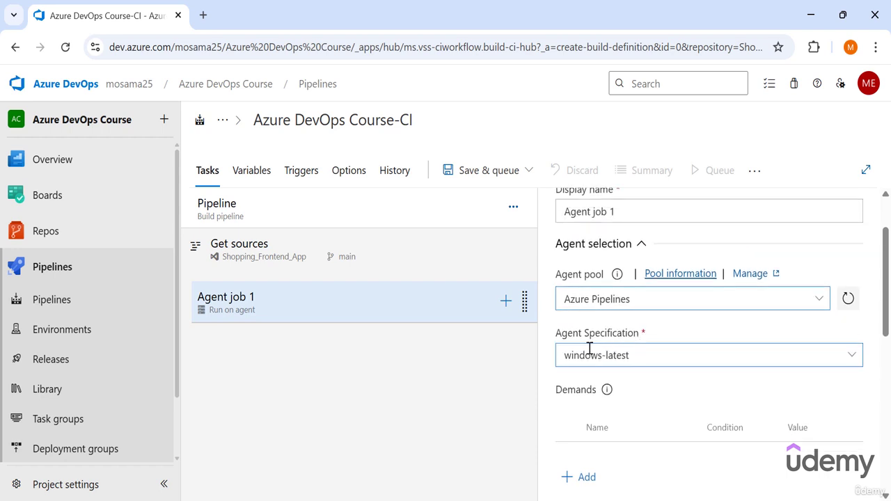
pyautogui.scroll(2, 622, 290)
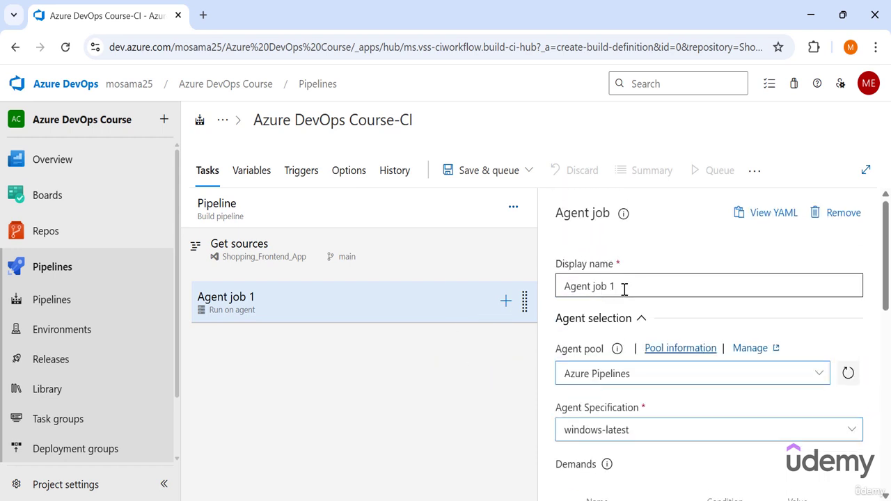
pyautogui.moveTo(617, 287); pyautogui.dragTo(567, 288)
pyautogui.press('BackSpace')
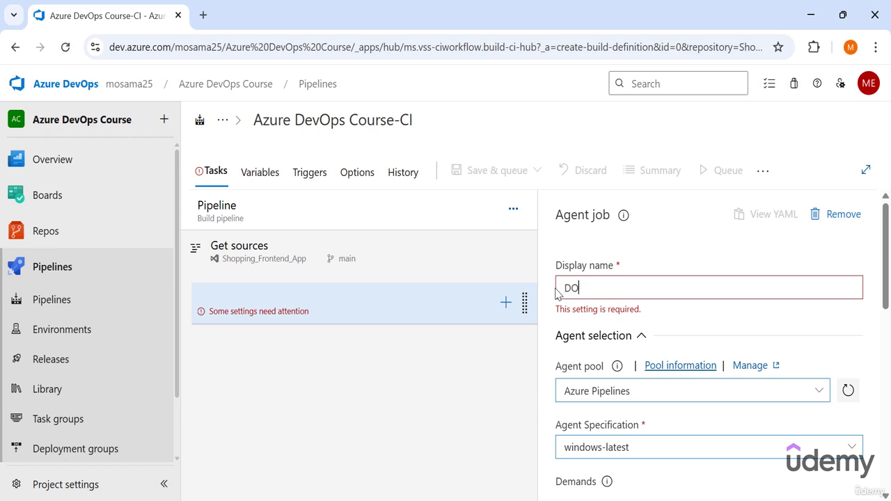
pyautogui.write('Dotn')
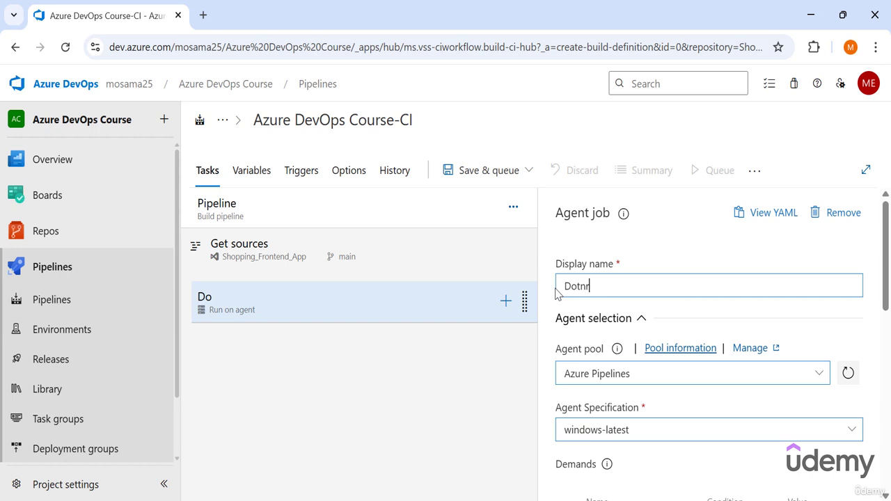
pyautogui.write('et Core CI')
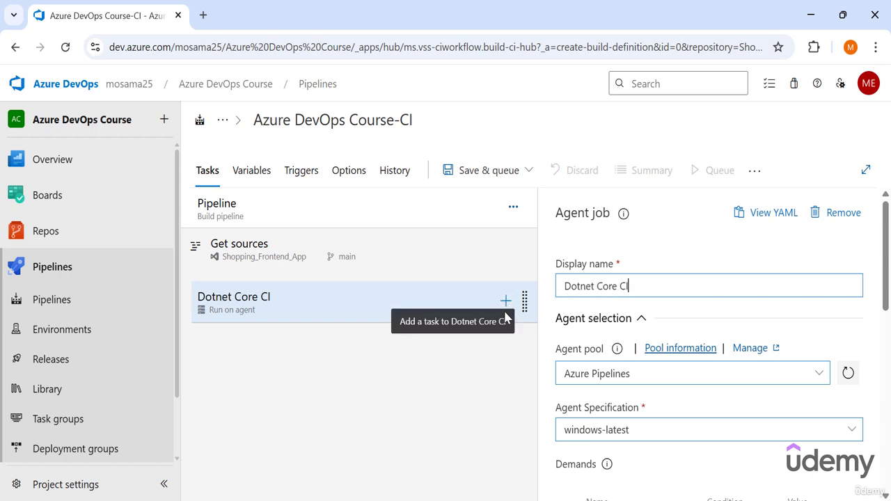
# - Add a .NET Core task to the Dotnet Core CI job and open the dotnet build task's settings
pyautogui.click(506, 301)
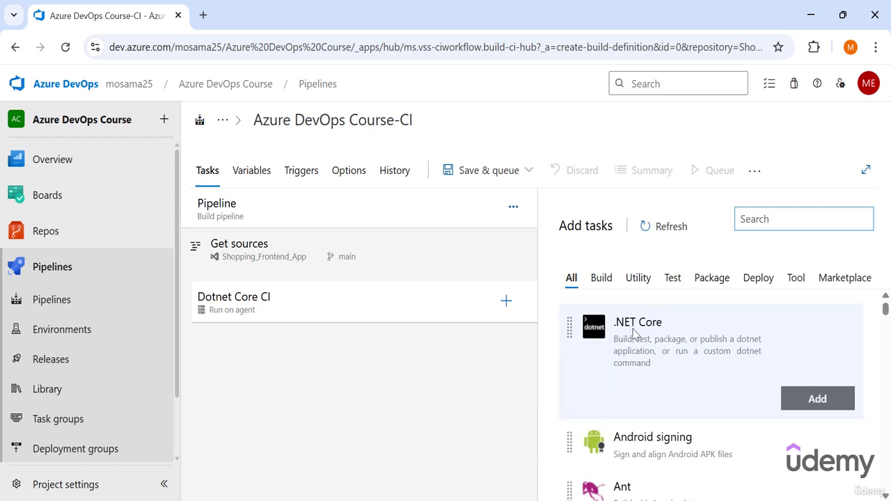
pyautogui.click(817, 403)
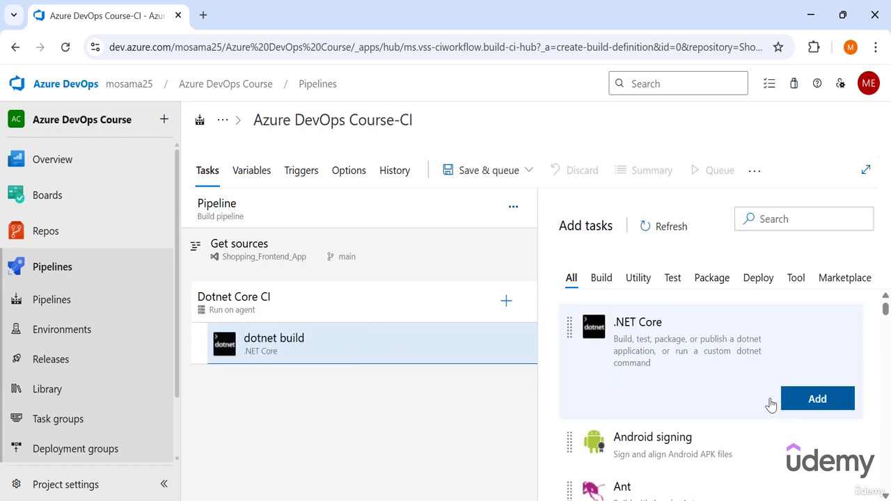
pyautogui.click(294, 341)
pyautogui.scroll(-2, 575, 341)
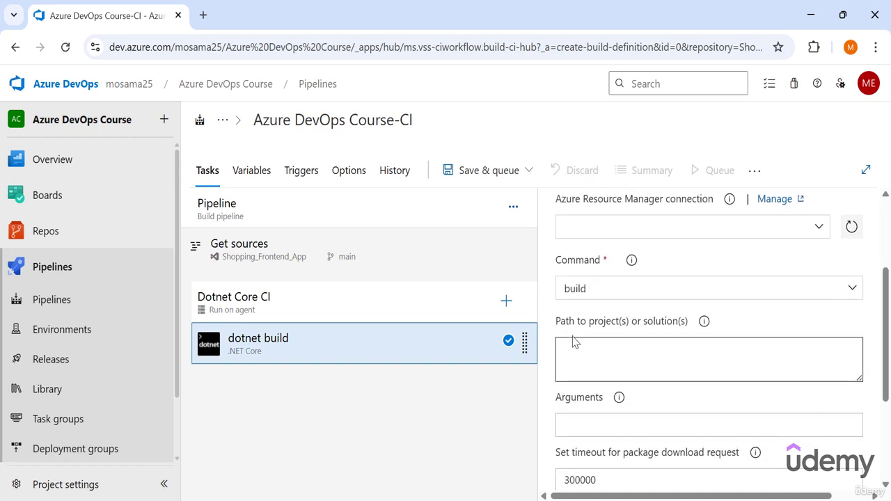
# - Set the .NET Core task's command to restore
pyautogui.scroll(2, 647, 359)
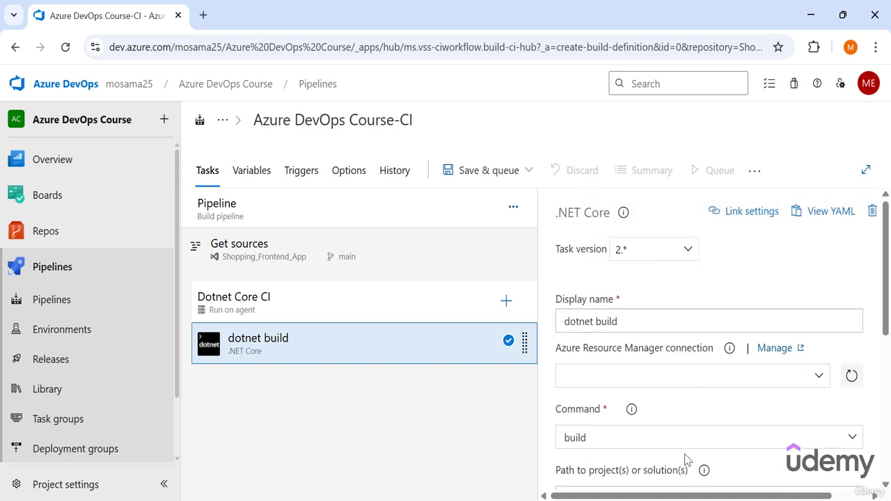
pyautogui.scroll(-2, 696, 463)
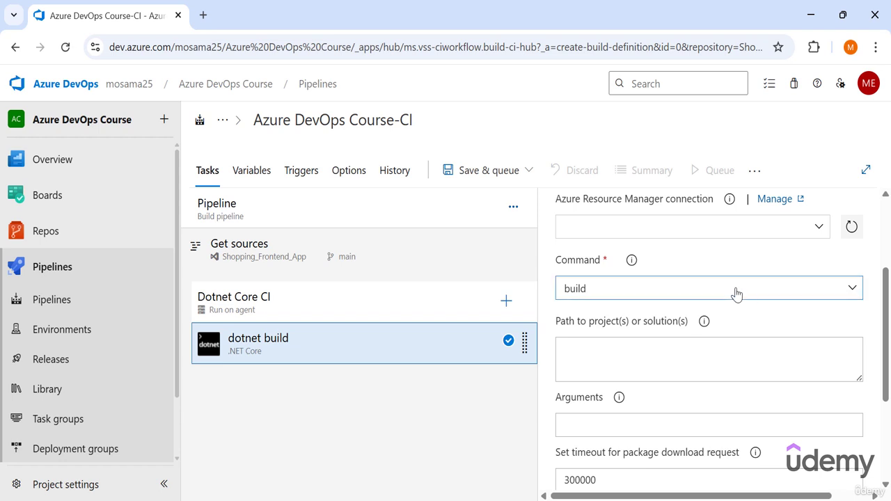
pyautogui.click(781, 296)
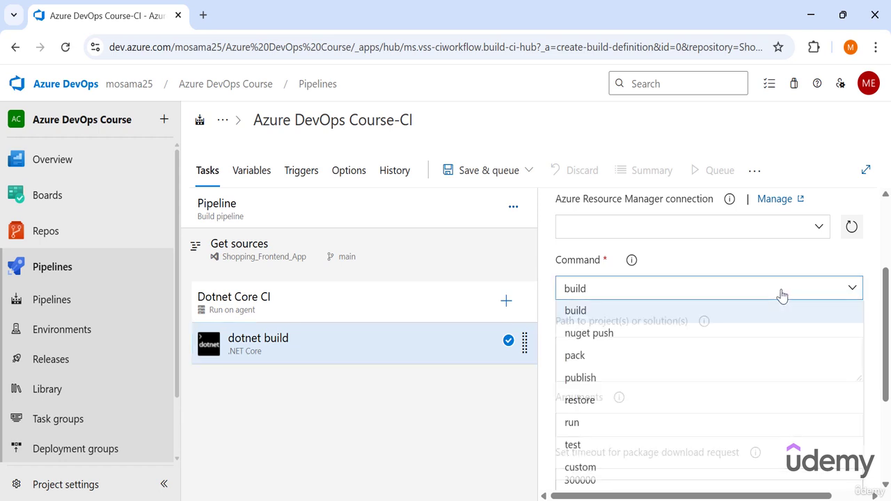
pyautogui.click(596, 402)
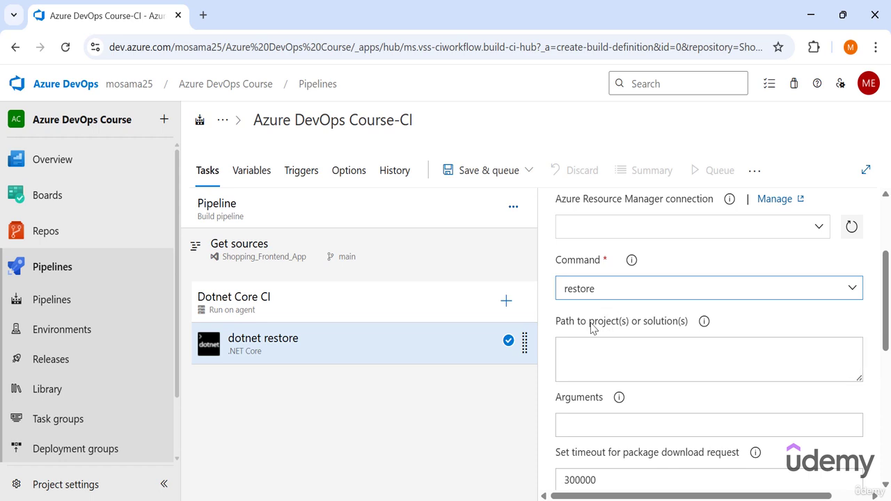
# - Set the dotnet restore task's path to projects or solutions to *.sln
pyautogui.moveTo(613, 325); pyautogui.dragTo(591, 320)
pyautogui.click(568, 320)
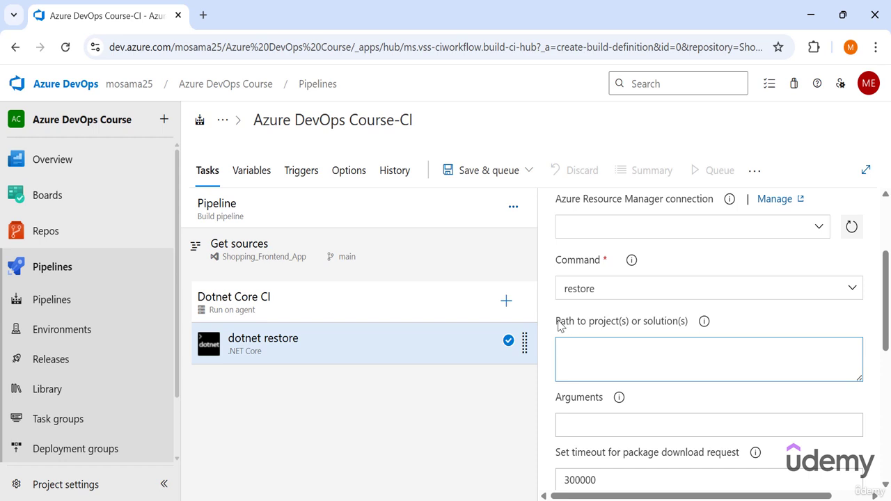
pyautogui.moveTo(559, 325); pyautogui.dragTo(700, 324)
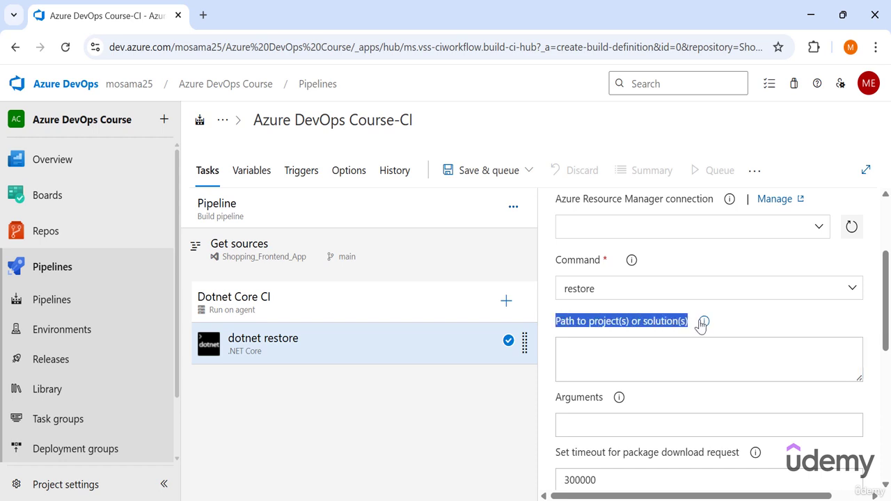
pyautogui.click(664, 353)
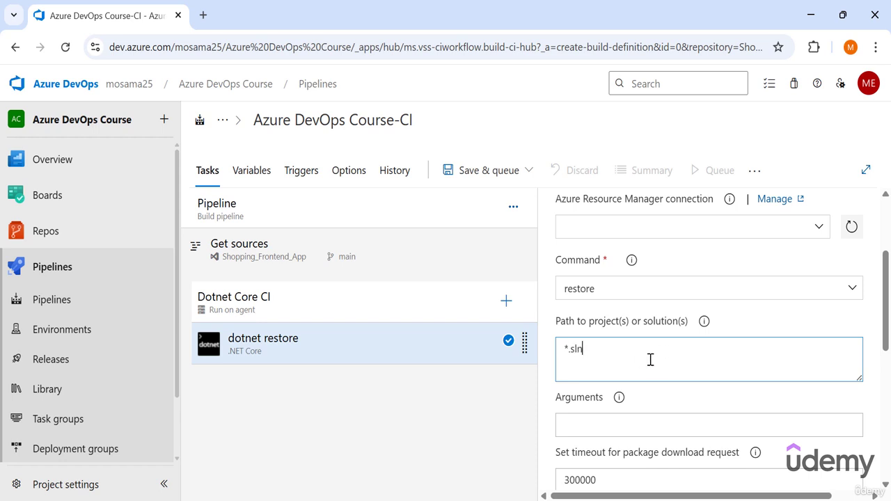
pyautogui.moveTo(603, 355); pyautogui.dragTo(571, 348)
pyautogui.click(585, 347)
pyautogui.tripleClick(572, 349)
pyautogui.click(602, 367)
pyautogui.scroll(-5, 619, 400)
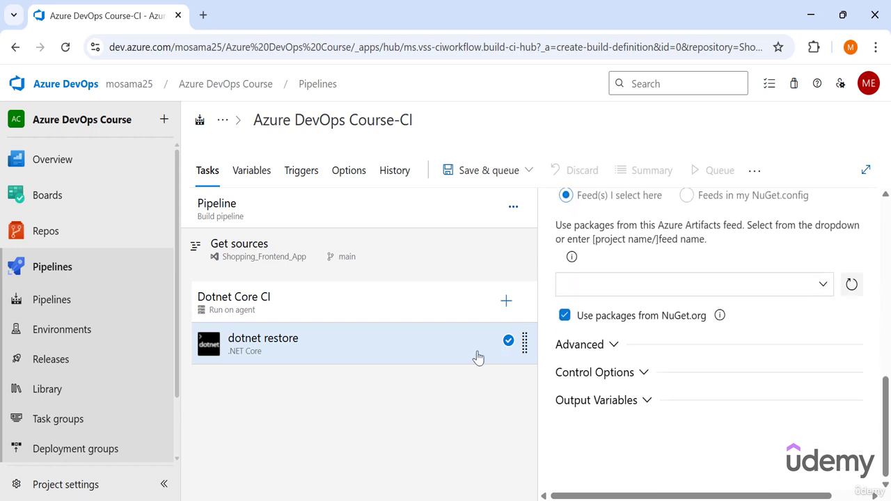
# - Add a second .NET Core task with the build command and set its path to projects or solutions to *.sln
pyautogui.click(506, 300)
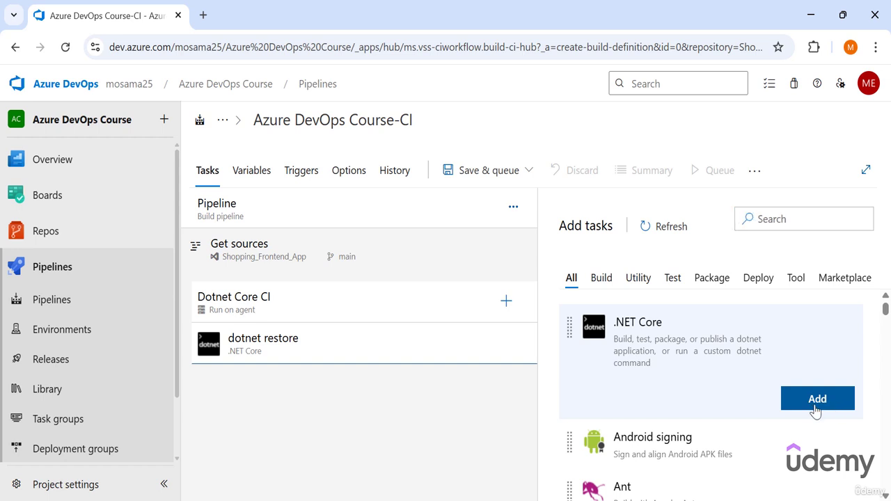
pyautogui.click(816, 409)
pyautogui.click(400, 392)
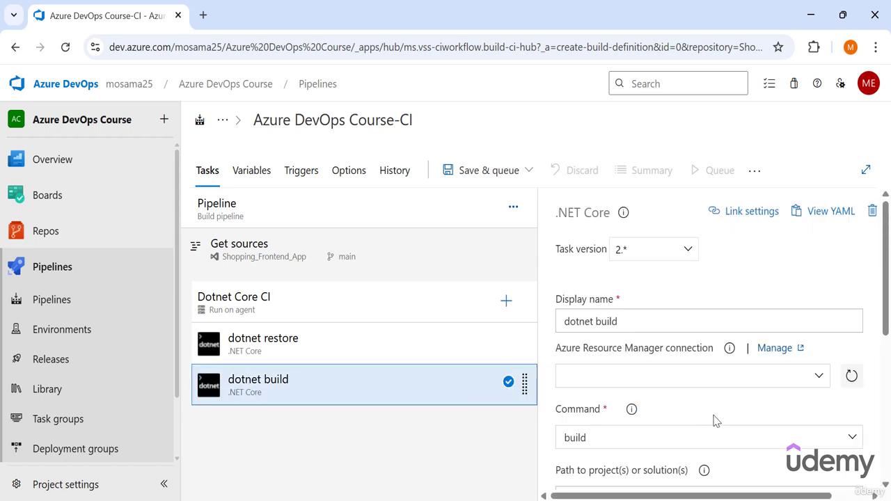
pyautogui.scroll(-1, 731, 442)
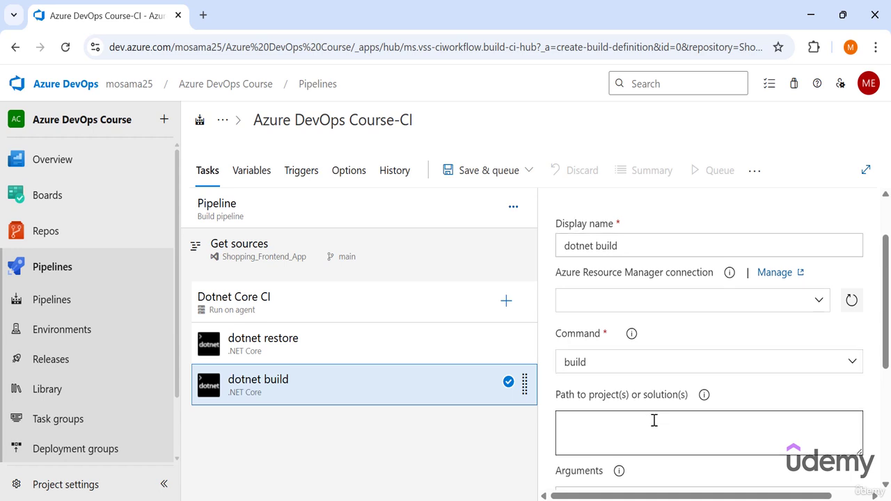
pyautogui.scroll(-1, 654, 420)
pyautogui.click(633, 353)
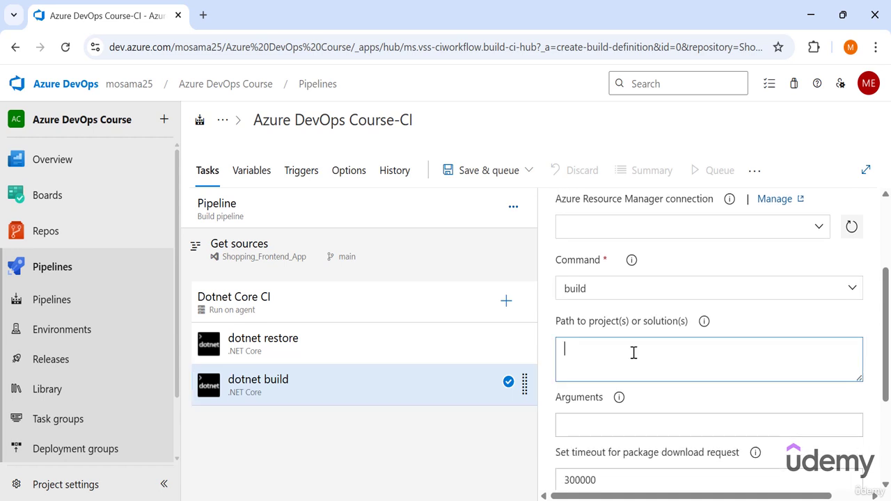
pyautogui.write('*.sln')
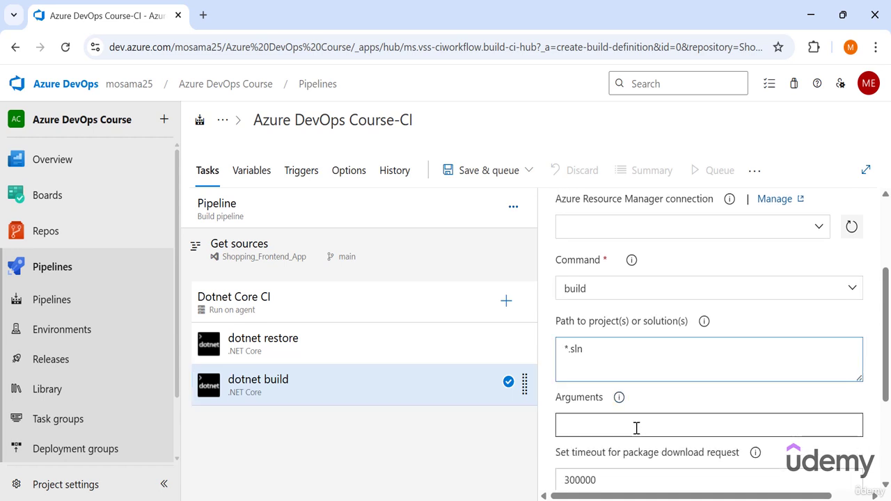
pyautogui.click(327, 343)
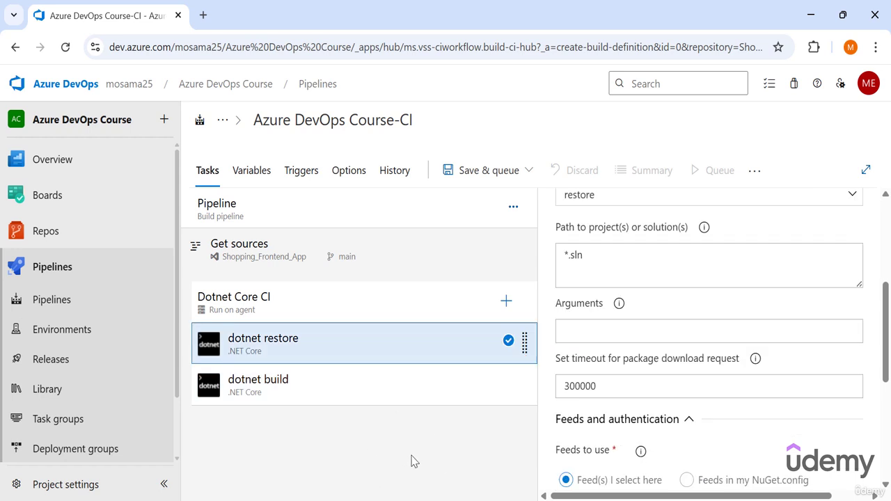
# - Add a third .NET Core task to the Dotnet Core CI job and set its command to publish
pyautogui.click(506, 301)
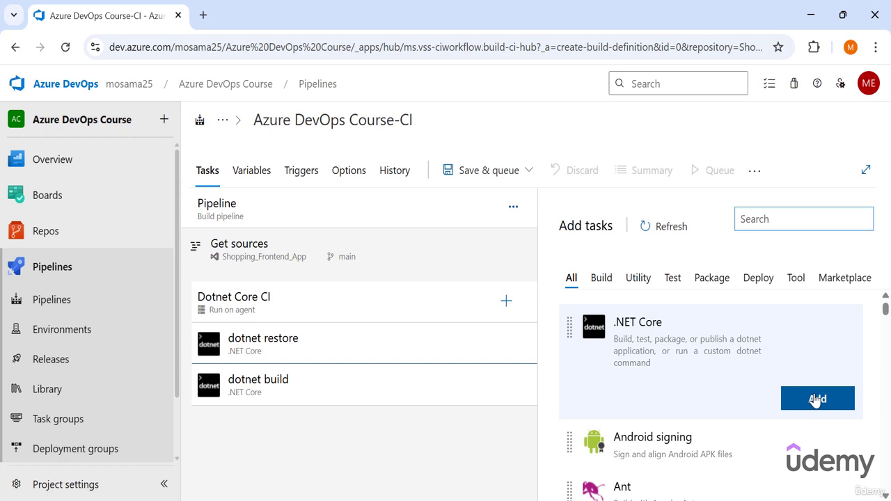
pyautogui.click(817, 399)
pyautogui.click(420, 438)
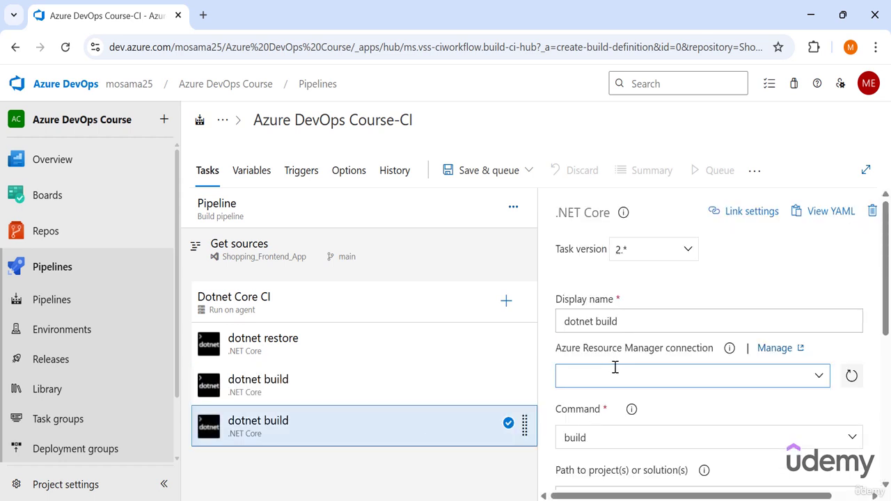
pyautogui.scroll(-2, 615, 367)
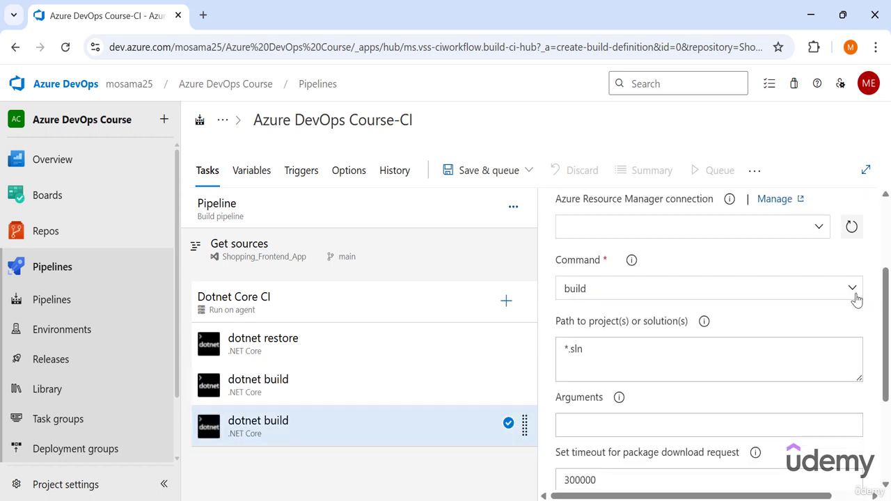
pyautogui.click(857, 298)
pyautogui.click(621, 380)
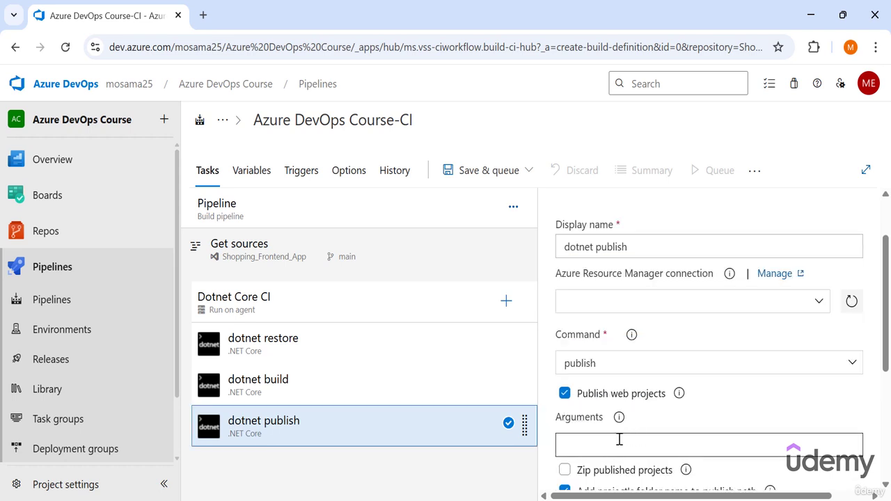
# - Set the dotnet publish task's arguments to --configuration Release --output $(build.artifactstagingdirectory)
pyautogui.scroll(-1, 629, 447)
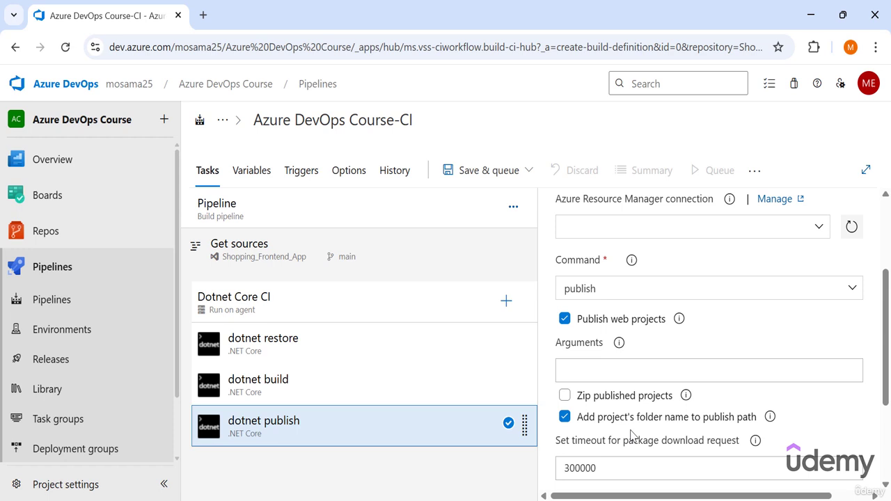
pyautogui.click(653, 373)
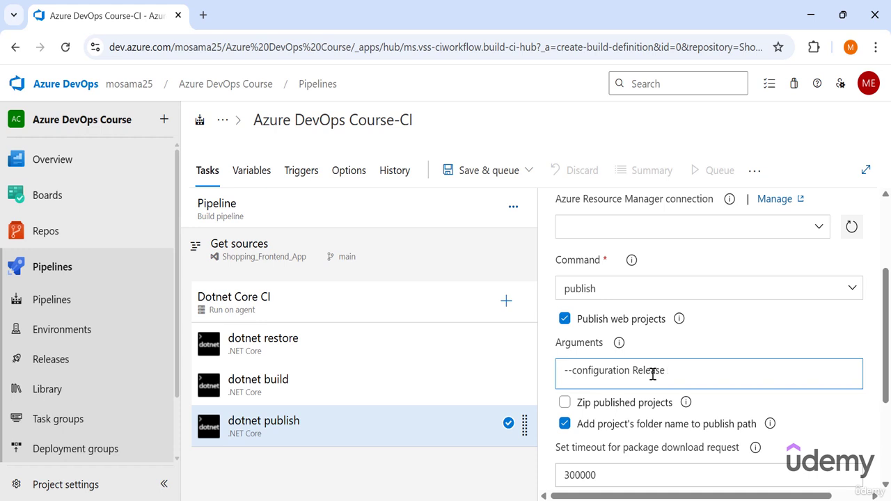
pyautogui.write('--output $(build.artifactstagingdirectory)')
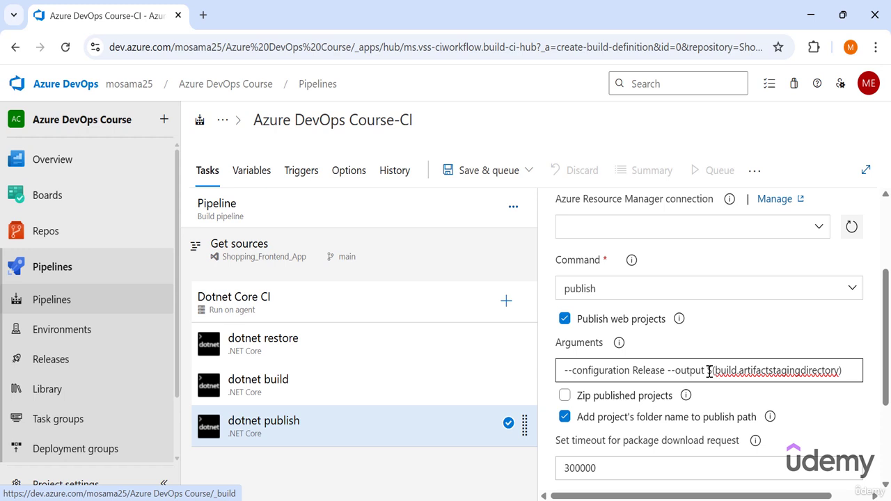
pyautogui.moveTo(706, 369); pyautogui.dragTo(713, 371)
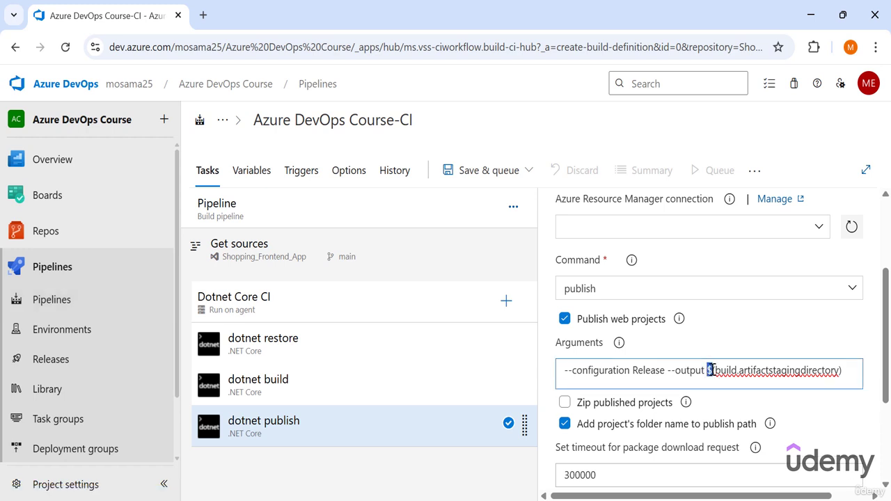
pyautogui.click(841, 371)
pyautogui.moveTo(716, 370); pyautogui.dragTo(841, 370)
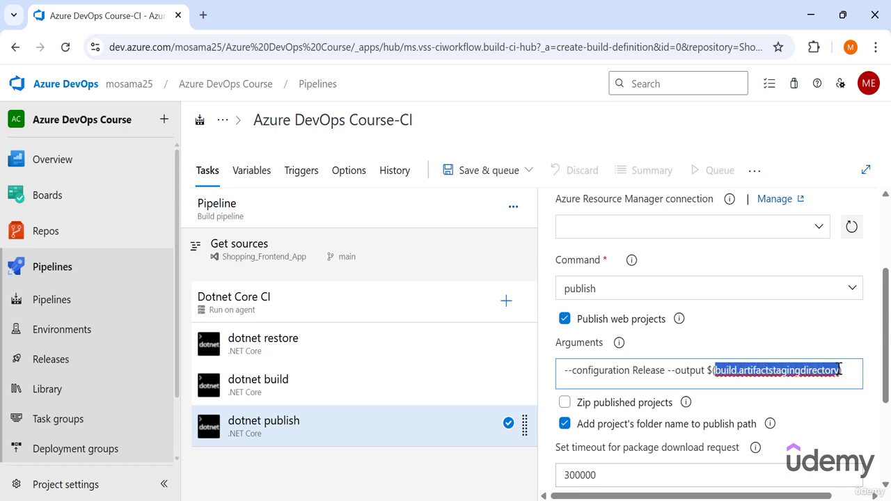
pyautogui.click(734, 380)
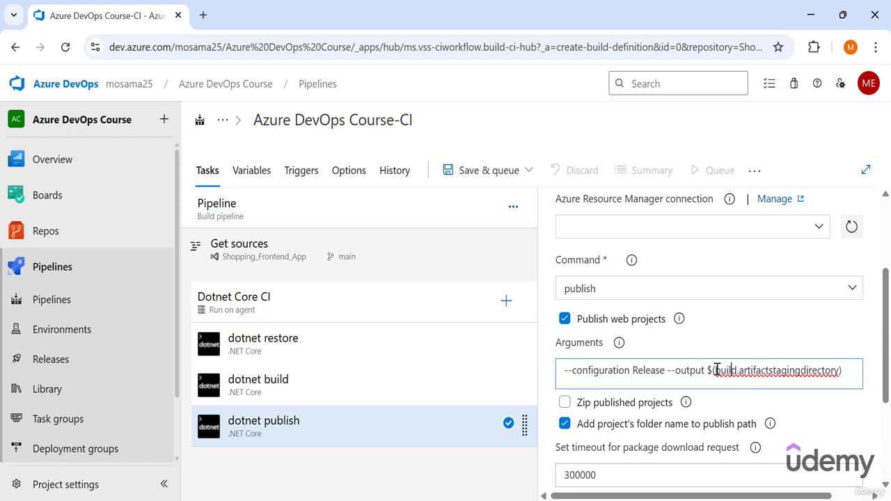
pyautogui.moveTo(717, 371); pyautogui.dragTo(838, 370)
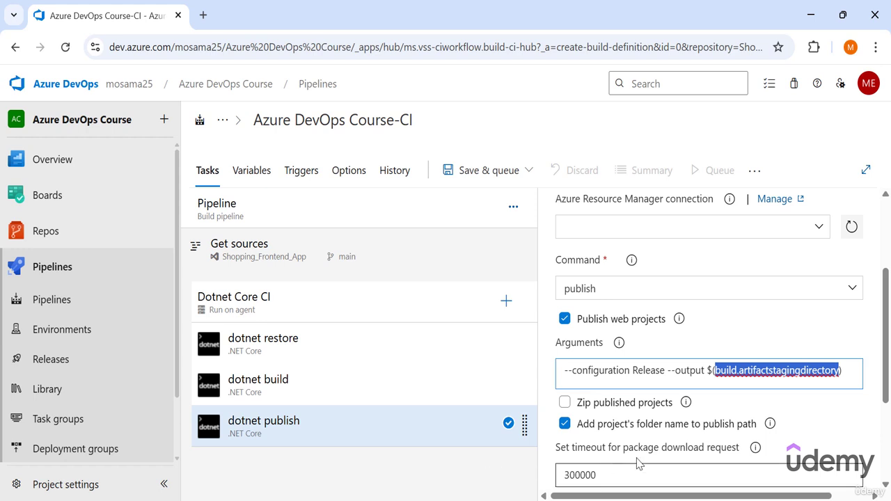
pyautogui.scroll(-1, 670, 423)
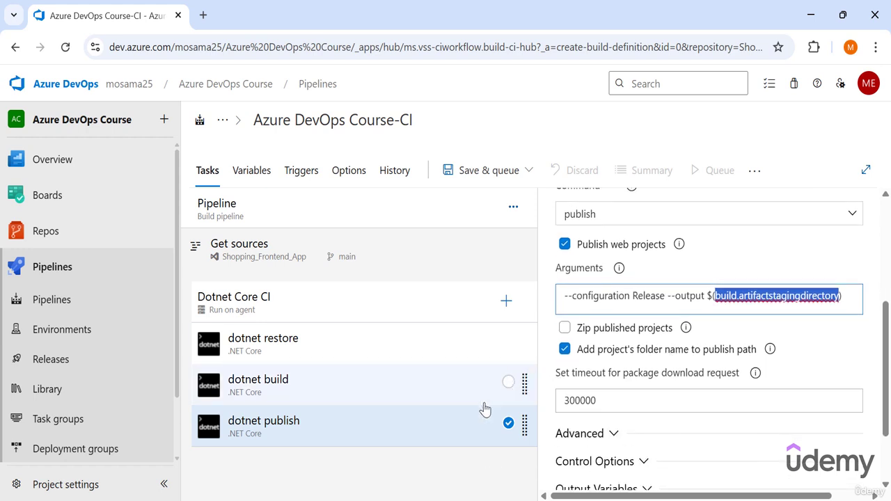
pyautogui.click(384, 465)
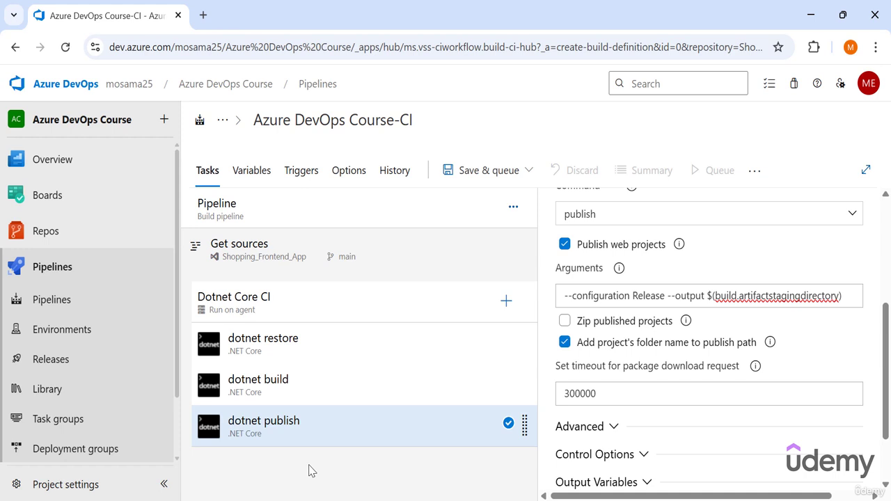
# - Find the Publish build artifacts task, add it to the Dotnet Core CI job, and open its settings
pyautogui.click(506, 303)
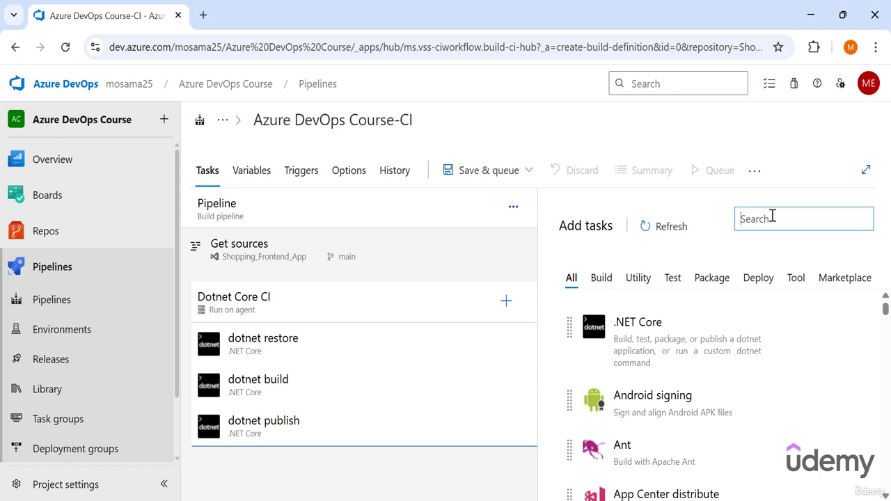
pyautogui.write('pu')
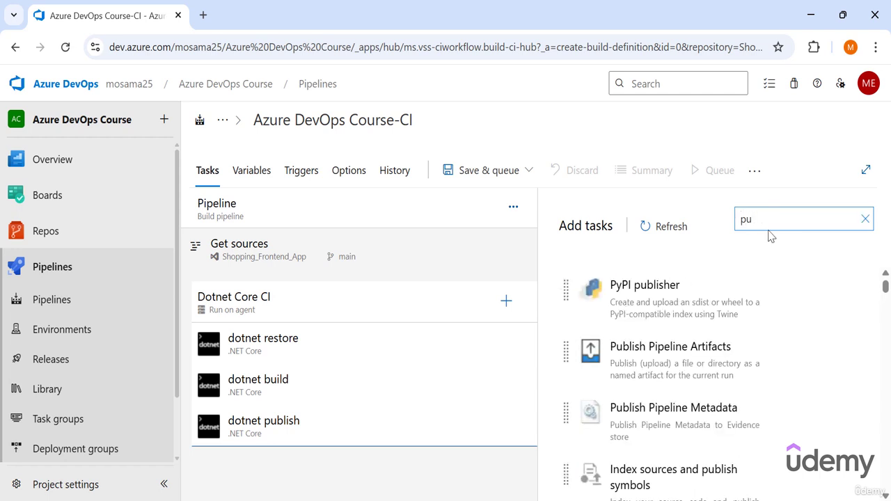
pyautogui.write('blish build')
pyautogui.moveTo(761, 341)
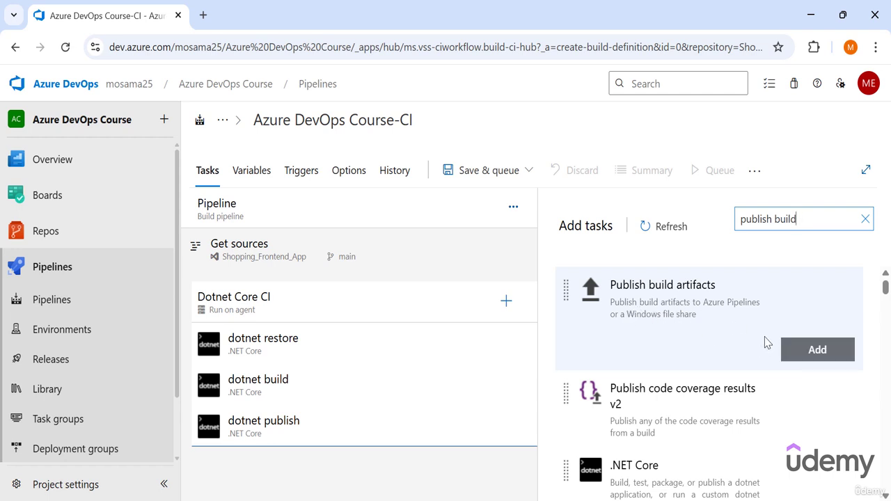
pyautogui.click(831, 352)
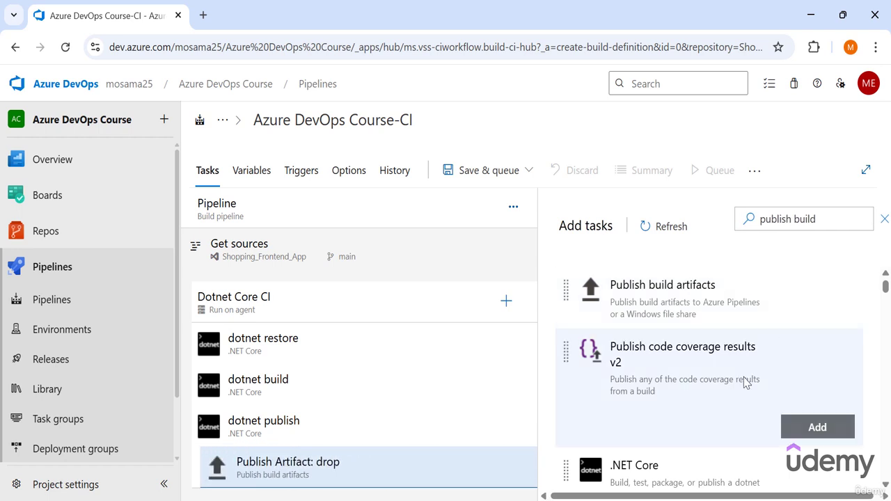
pyautogui.click(312, 479)
# - Compare the Publish build artifacts task's path to publish with the output directory in the dotnet publish task's arguments
pyautogui.scroll(-3, 622, 418)
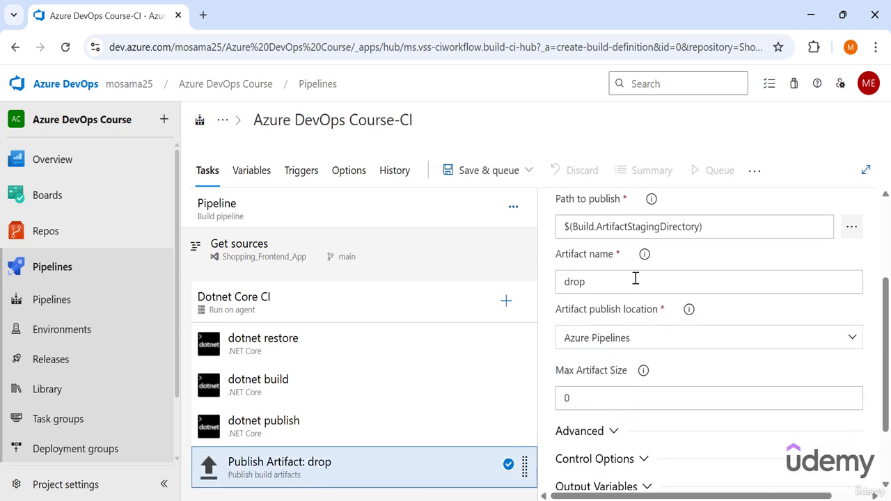
pyautogui.moveTo(703, 227); pyautogui.dragTo(557, 241)
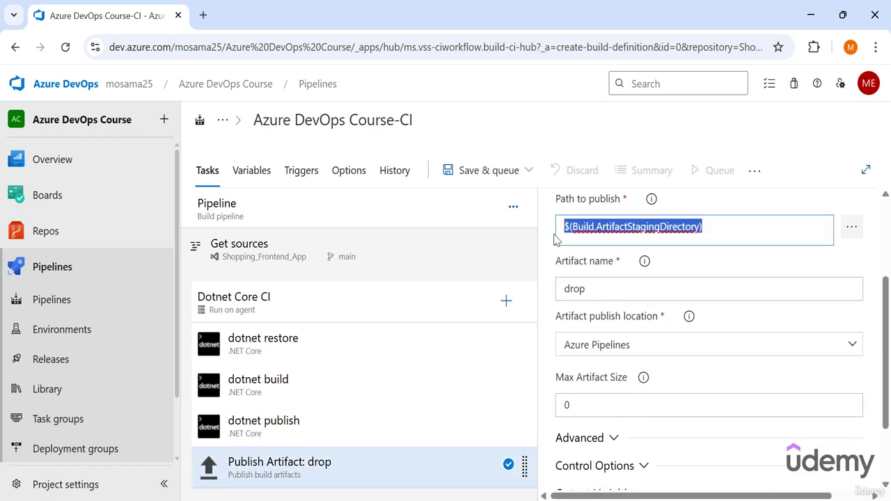
pyautogui.click(733, 227)
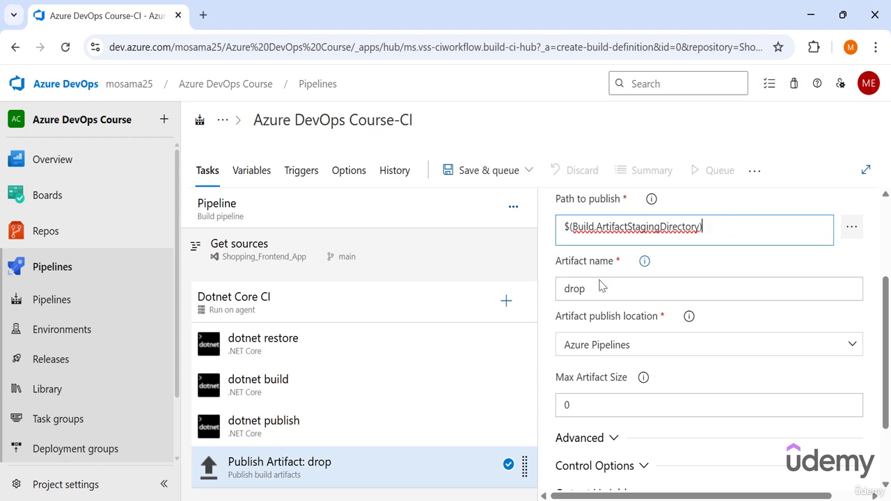
pyautogui.click(411, 429)
pyautogui.click(845, 370)
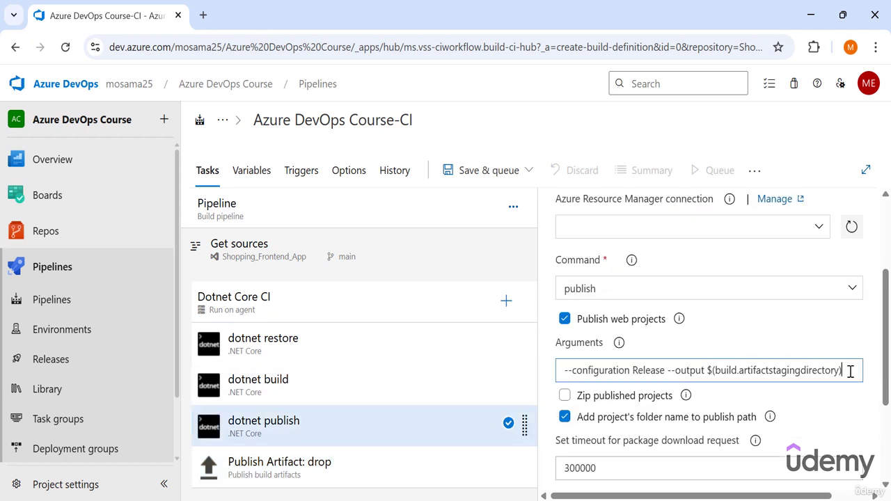
# - Review the dotnet publish arguments and the Publish Artifact: drop settings, and save and run the pipeline on windows-2019
pyautogui.moveTo(850, 372); pyautogui.dragTo(640, 370)
pyautogui.click(279, 465)
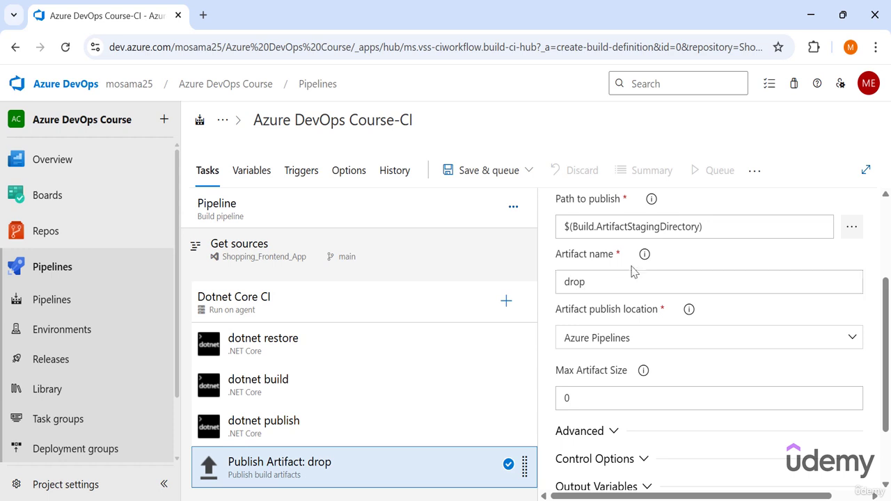
pyautogui.scroll(3, 633, 275)
pyautogui.scroll(-4, 629, 352)
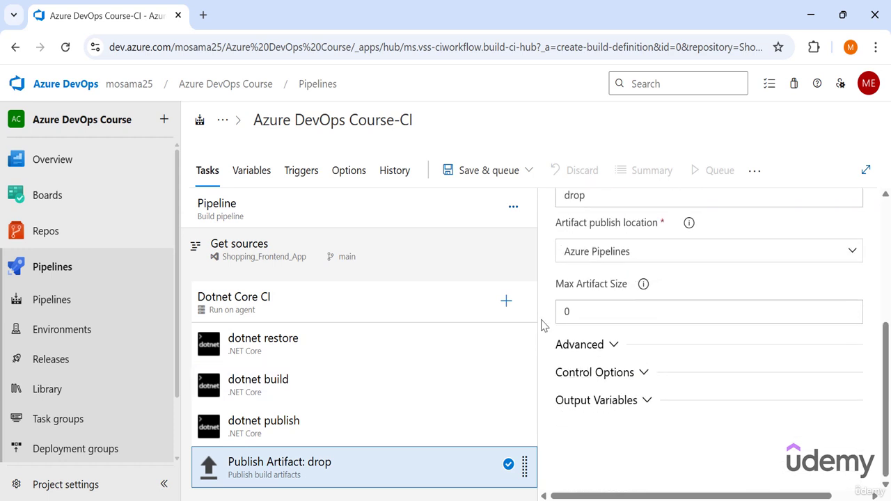
pyautogui.click(491, 170)
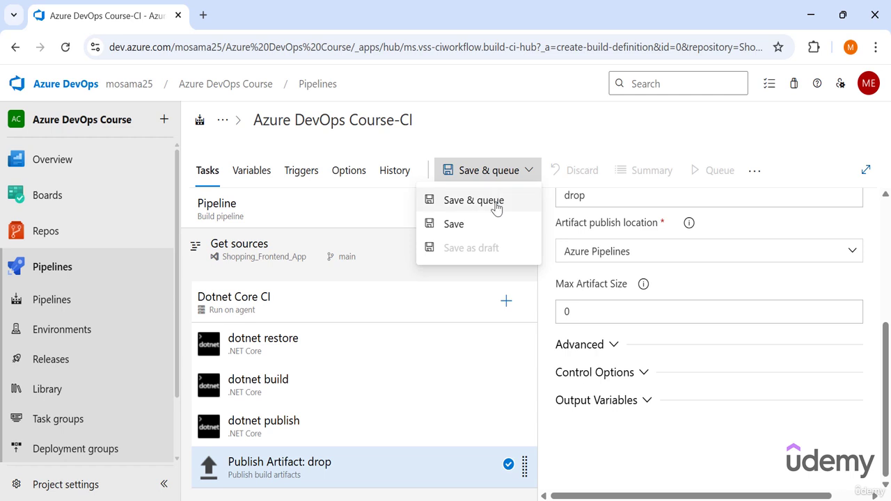
pyautogui.click(496, 202)
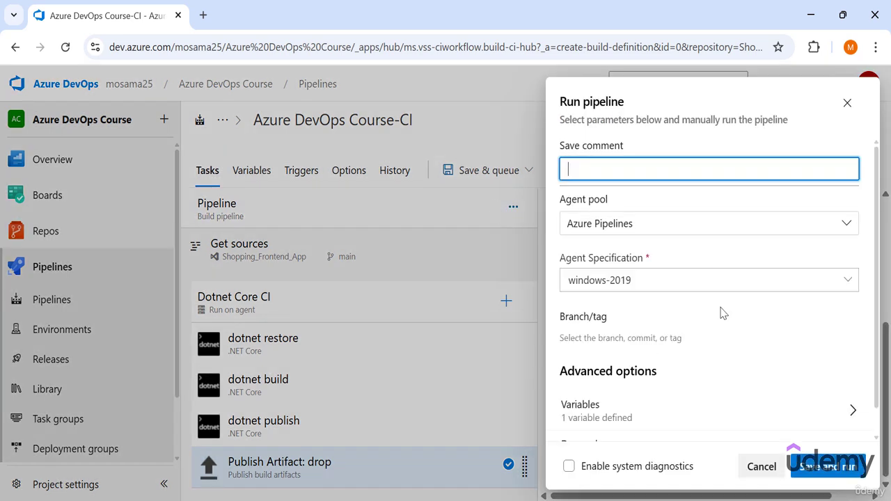
pyautogui.click(828, 468)
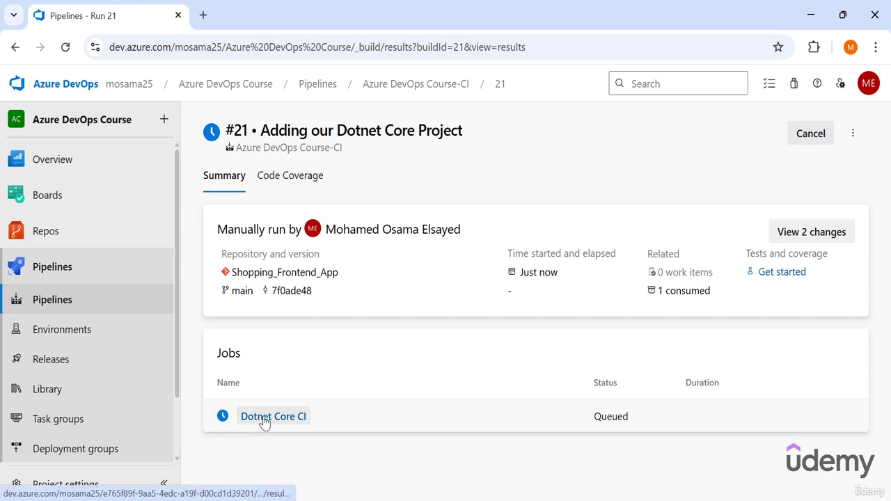
# - Examine the Publish Artifact: drop log in the run's Dotnet Core CI job, and return to the run summary
pyautogui.click(263, 419)
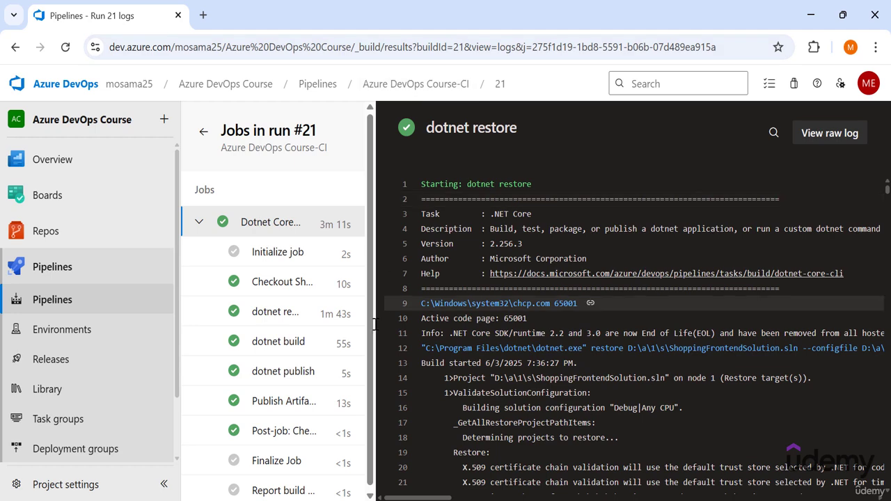
pyautogui.click(289, 408)
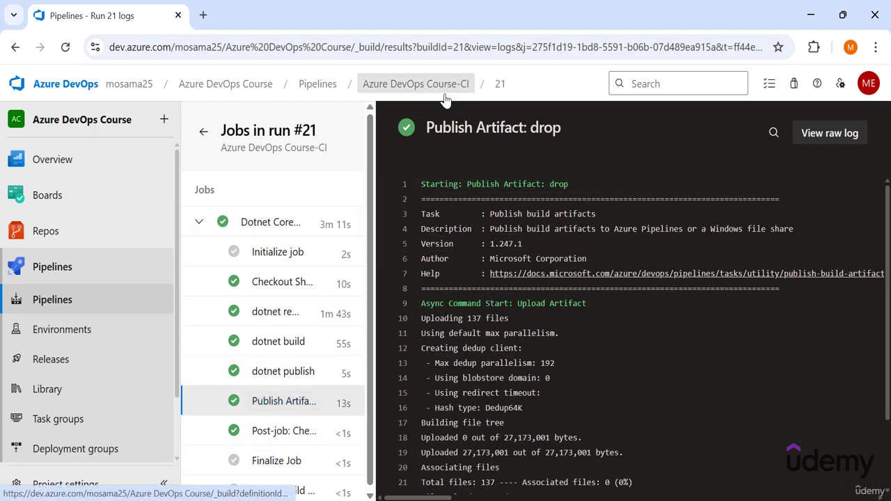
pyautogui.click(499, 86)
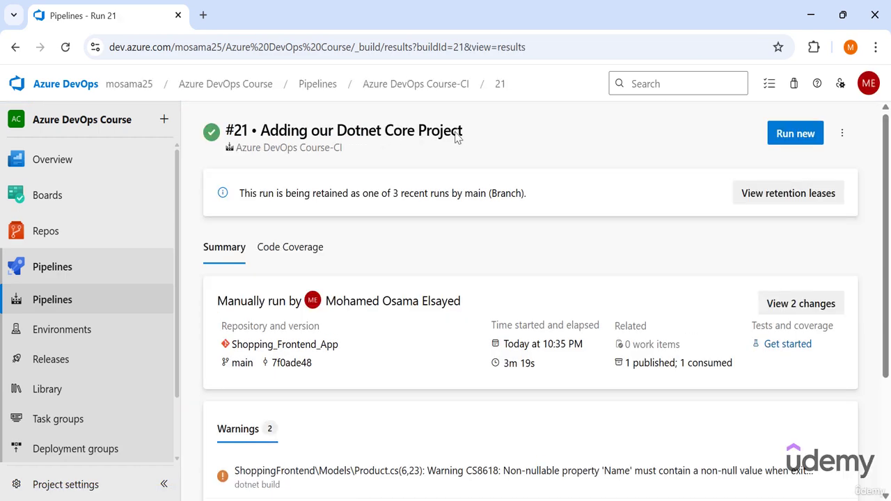
# - Open the run's published artifacts, expand drop and its ShoppingFrontend folder, and examine the published files
pyautogui.moveTo(461, 133); pyautogui.dragTo(259, 132)
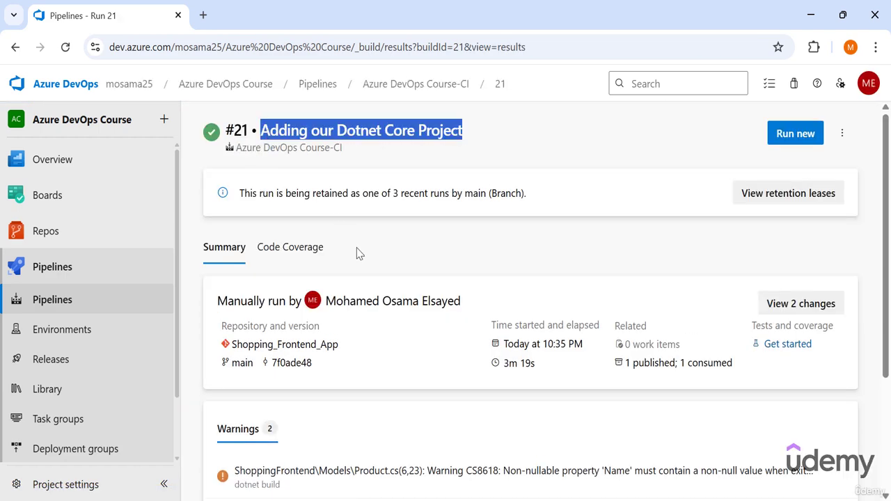
pyautogui.scroll(-2, 364, 259)
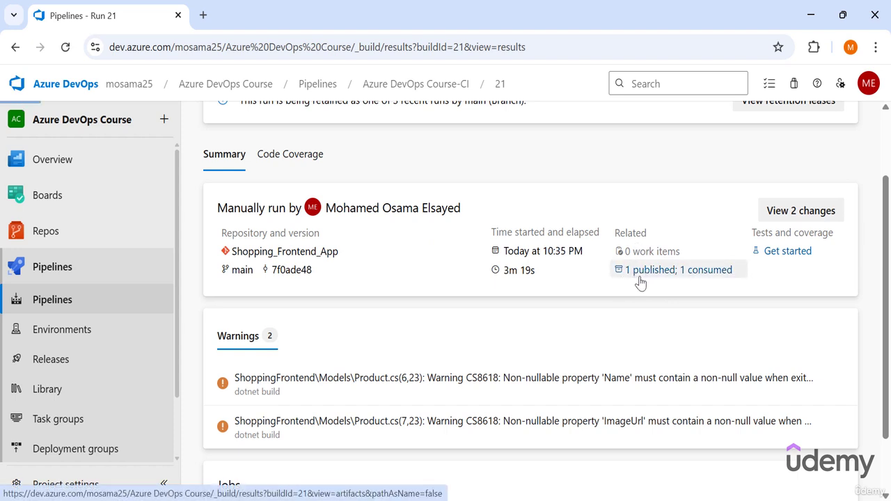
pyautogui.click(638, 276)
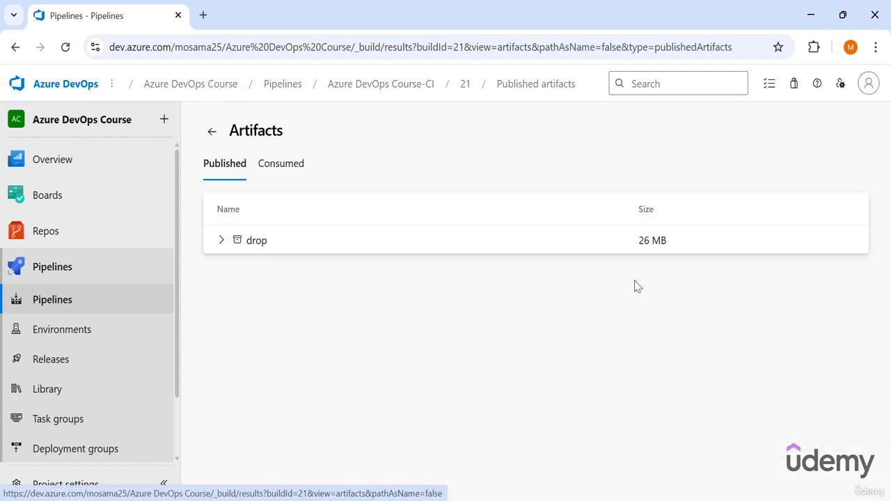
pyautogui.click(222, 244)
pyautogui.click(231, 271)
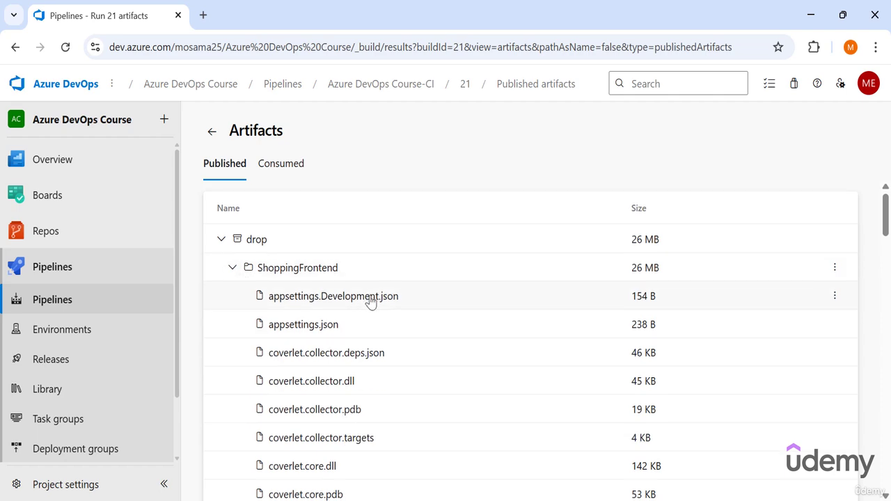
pyautogui.scroll(-12, 372, 306)
pyautogui.scroll(-5, 372, 314)
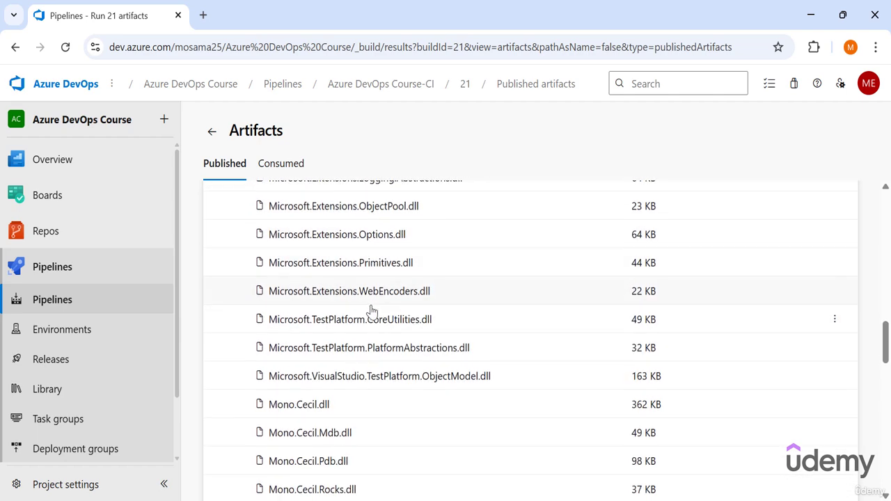
pyautogui.scroll(-10, 418, 348)
pyautogui.scroll(-4, 417, 348)
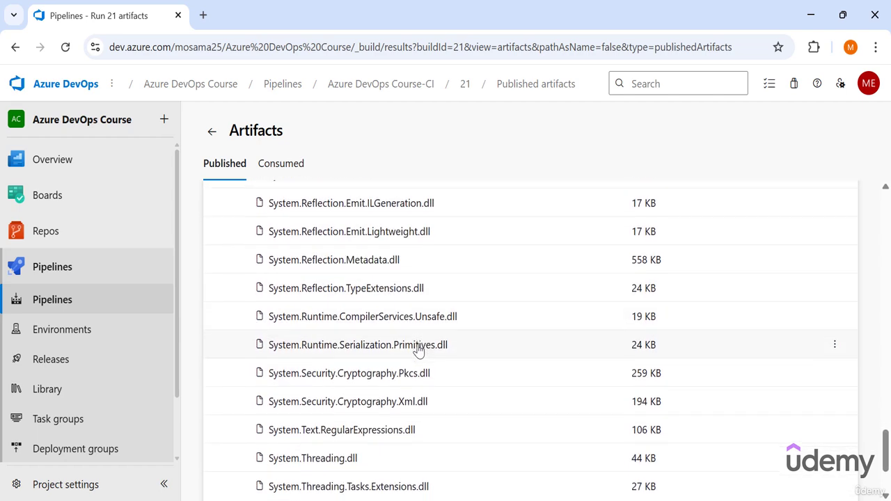
pyautogui.scroll(10, 418, 348)
pyautogui.scroll(15, 373, 256)
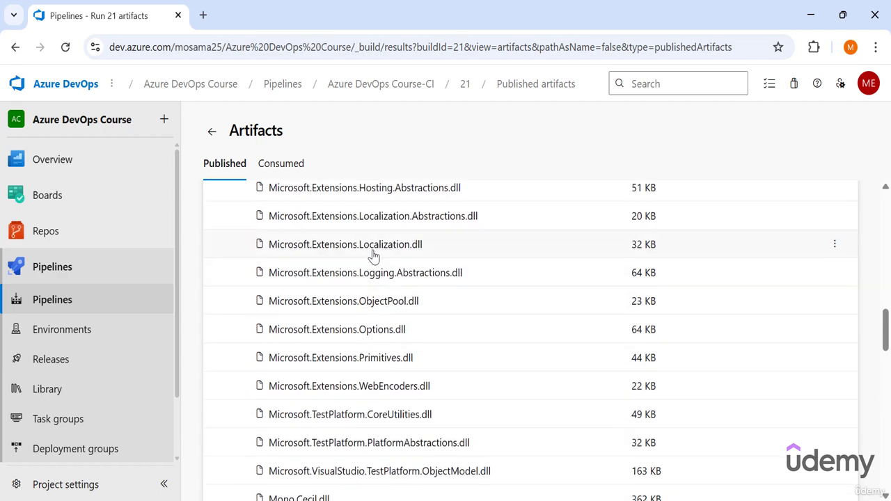
pyautogui.scroll(5, 373, 256)
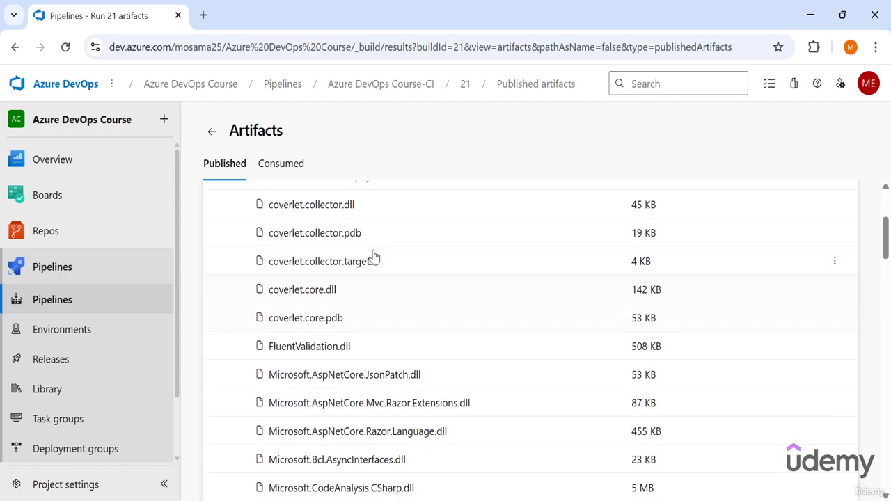
# - Open the Azure DevOps Course-CI pipeline for editing and enable continuous integration for Shopping_Frontend_App in its triggers
pyautogui.click(131, 297)
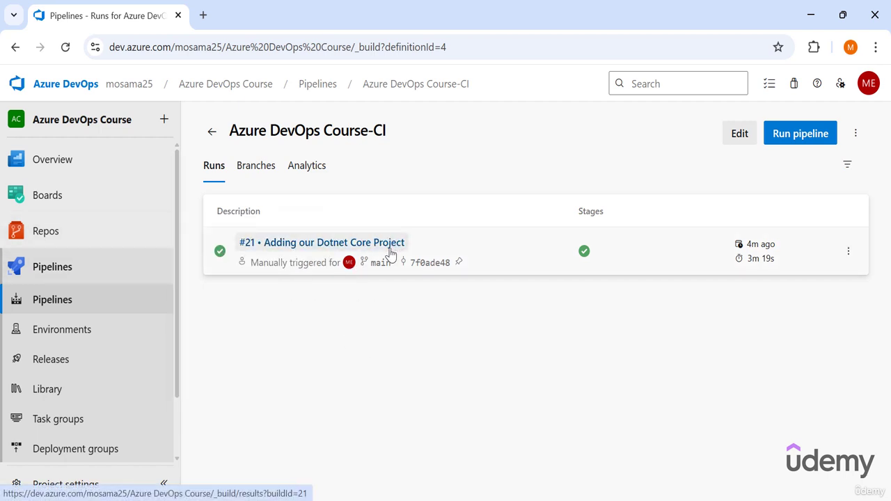
pyautogui.click(739, 135)
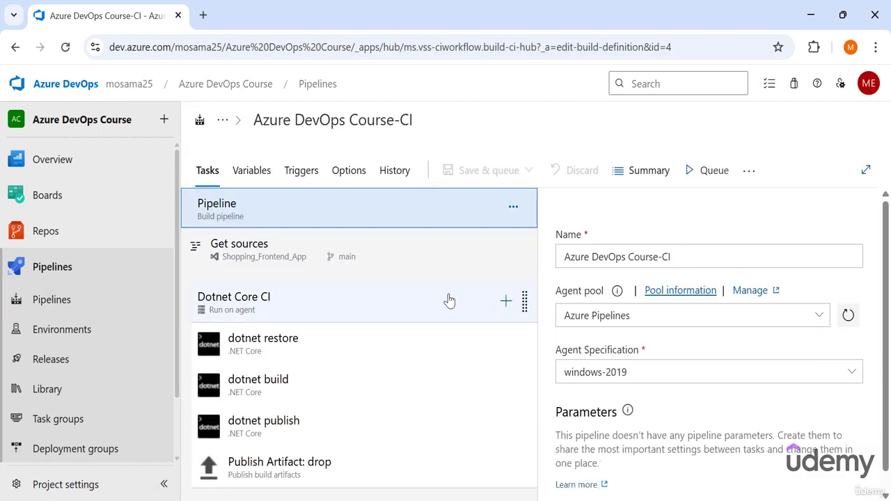
pyautogui.click(304, 174)
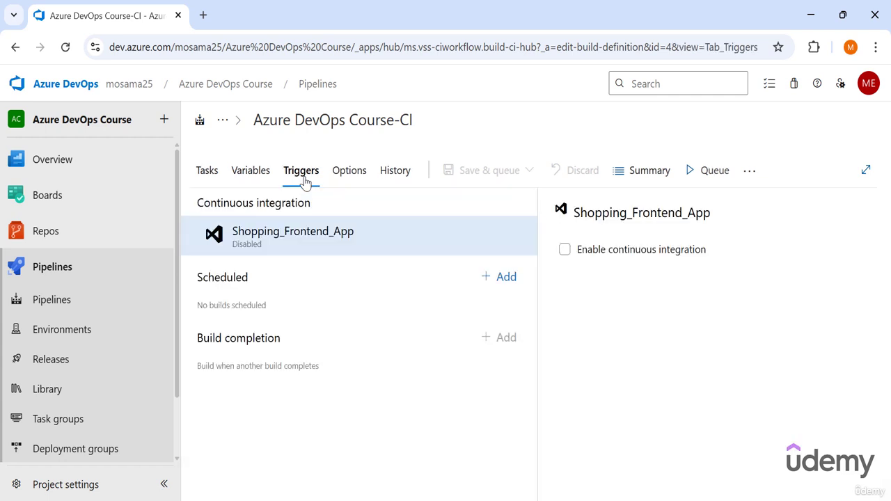
pyautogui.click(565, 251)
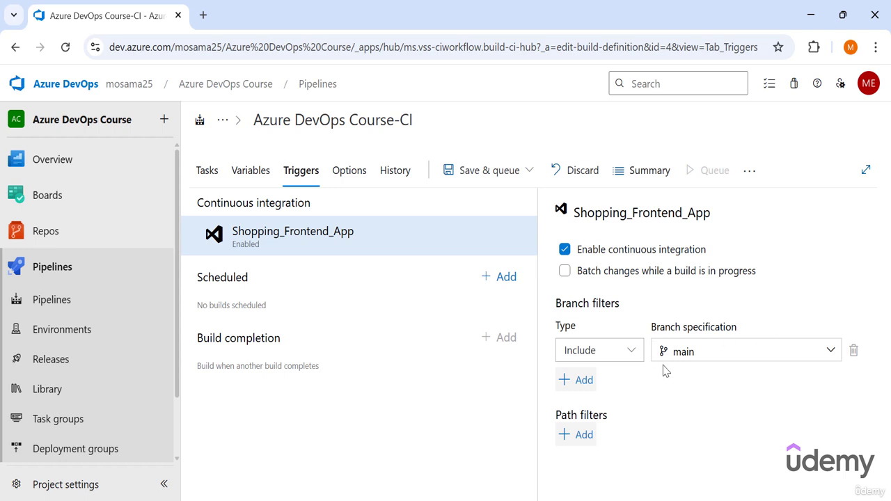
# - Add a second include branch filter for main to the continuous integration trigger, and remove it again
pyautogui.click(693, 353)
pyautogui.click(581, 386)
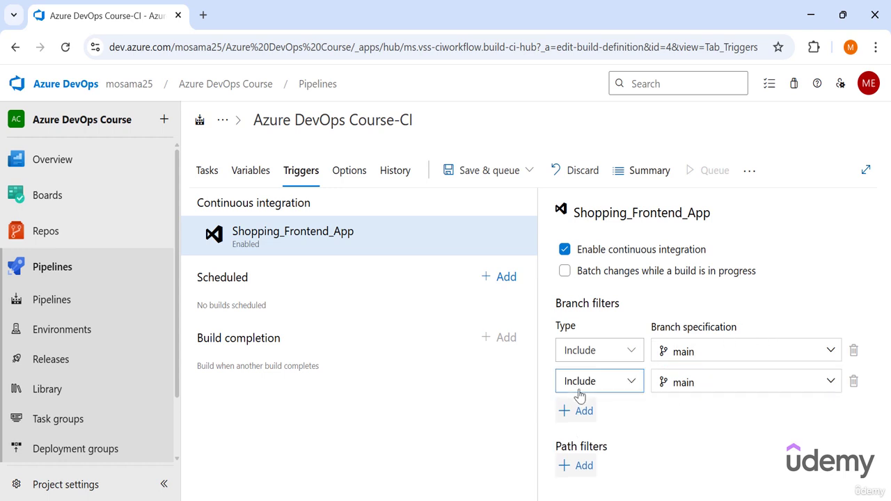
pyautogui.click(854, 381)
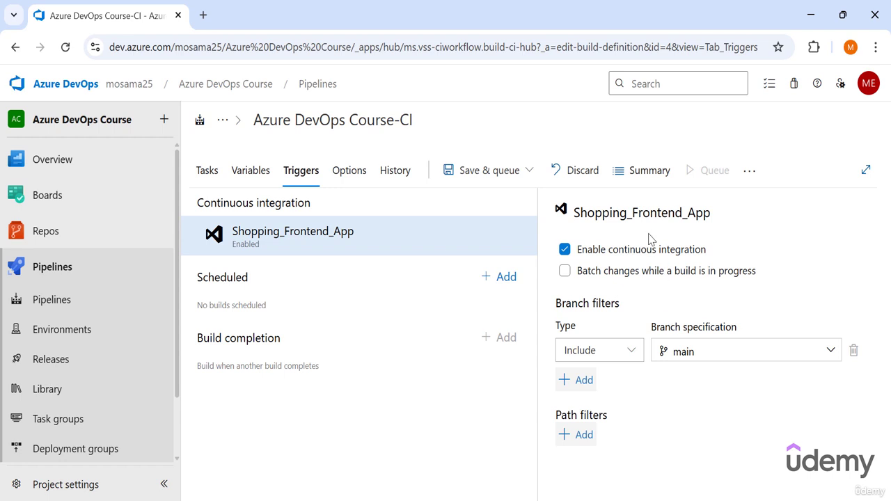
# - Save the pipeline's trigger change without queuing a run
pyautogui.click(523, 172)
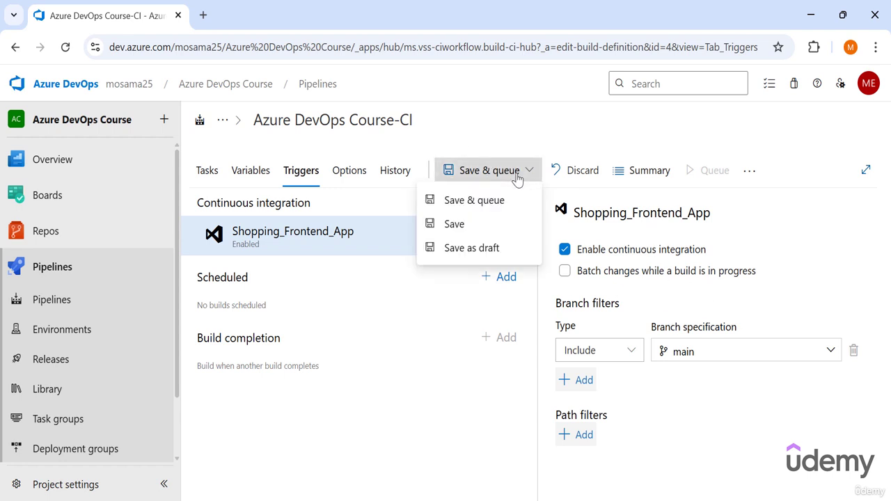
pyautogui.click(493, 229)
pyautogui.click(497, 348)
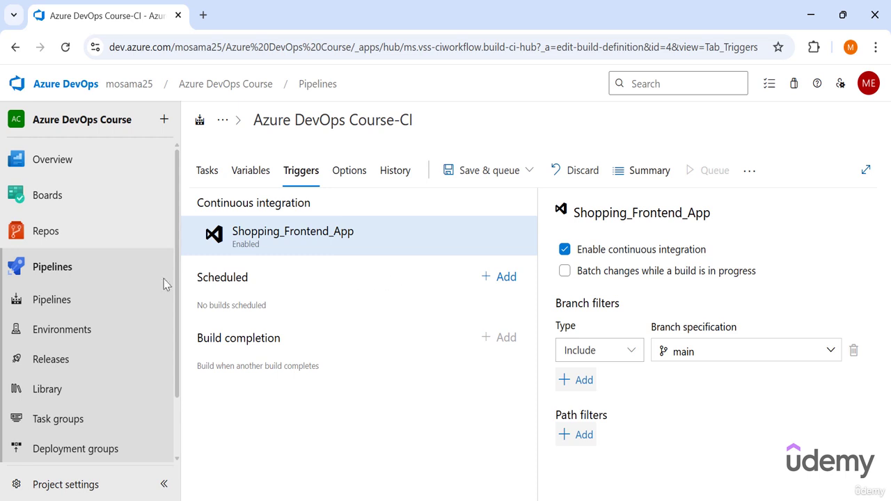
# - Add two blank lines below the Build and Test text in the repository's README.md and commit to main with the comment Updated README.md
pyautogui.click(49, 230)
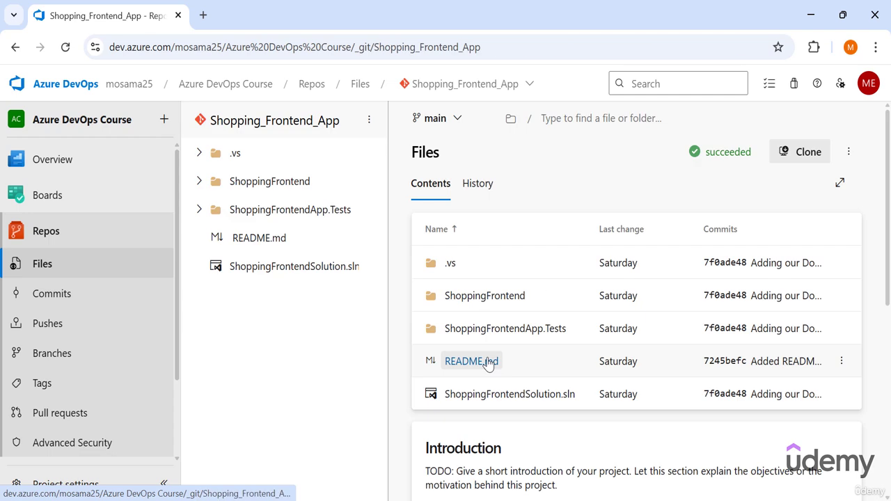
pyautogui.click(487, 362)
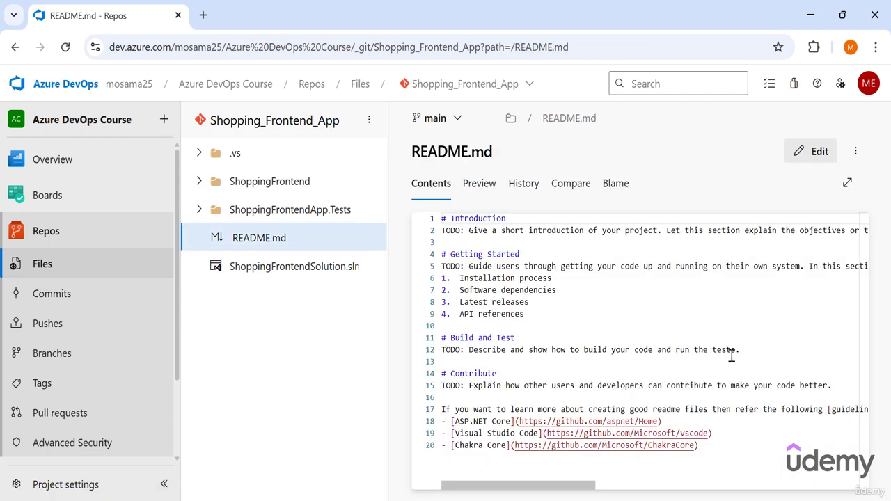
pyautogui.click(749, 348)
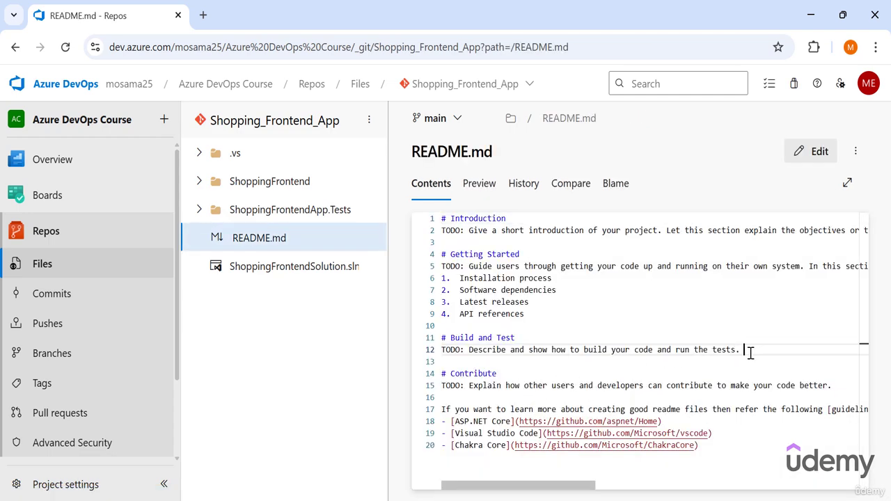
pyautogui.click(823, 155)
pyautogui.press('Return')
pyautogui.press('Return')
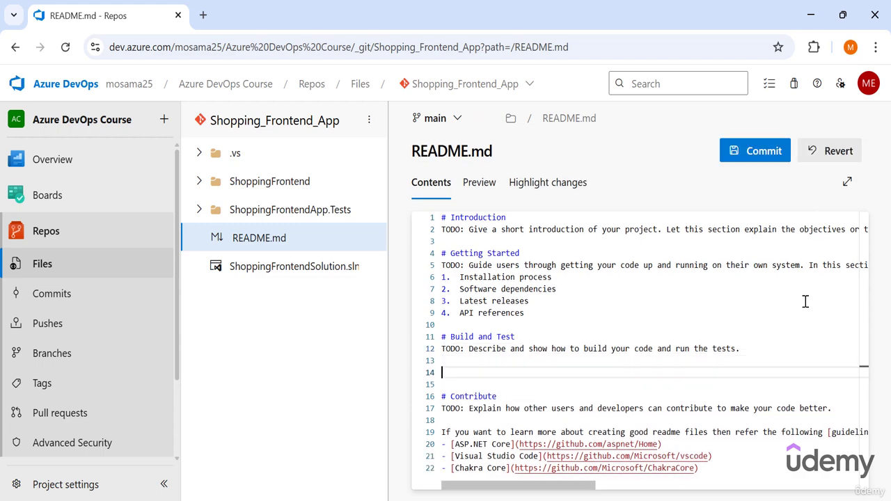
pyautogui.click(747, 160)
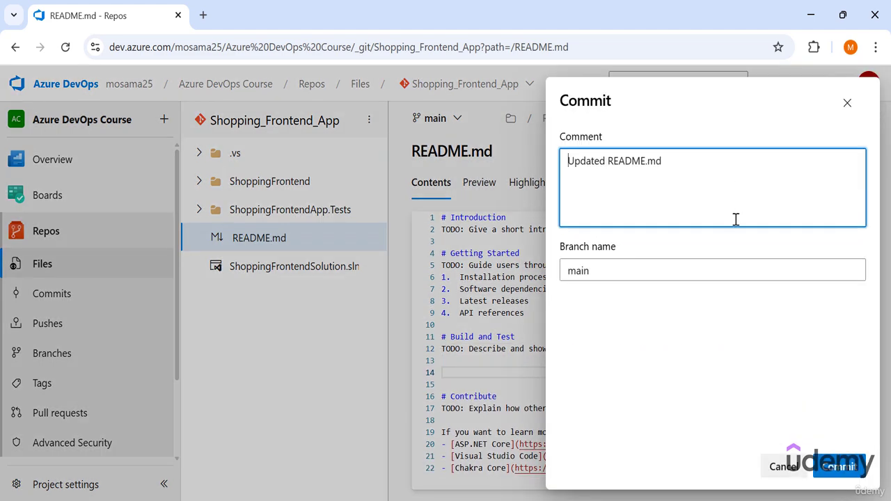
pyautogui.click(850, 475)
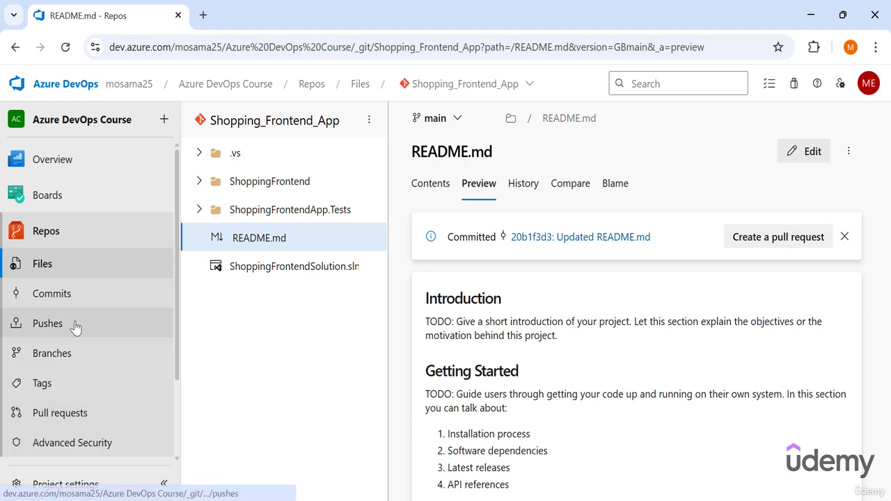
# - Check the recently run pipelines for a run triggered by the README.md commit, and open the Azure DevOps Course-CI pipeline's triggers
pyautogui.scroll(-2, 75, 331)
pyautogui.click(70, 376)
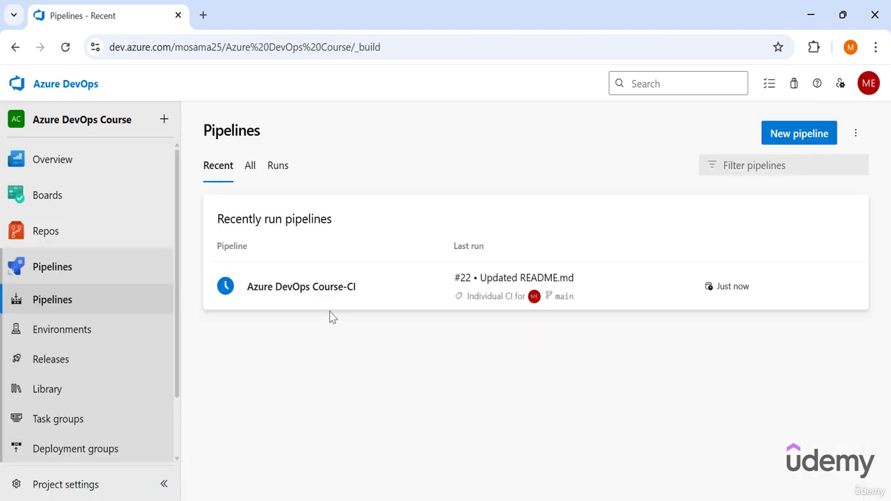
pyautogui.click(318, 293)
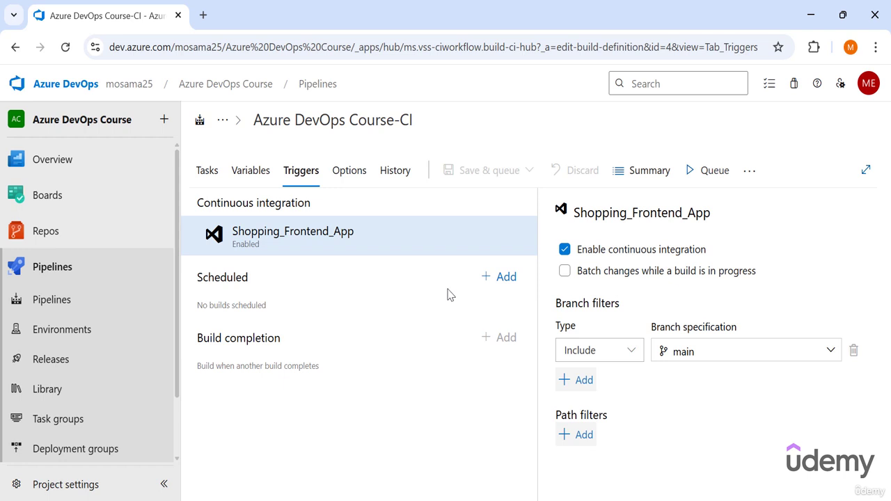
# - Add a scheduled trigger for Monday through Friday at 6:00 UTC on main, and delete it again
pyautogui.click(504, 278)
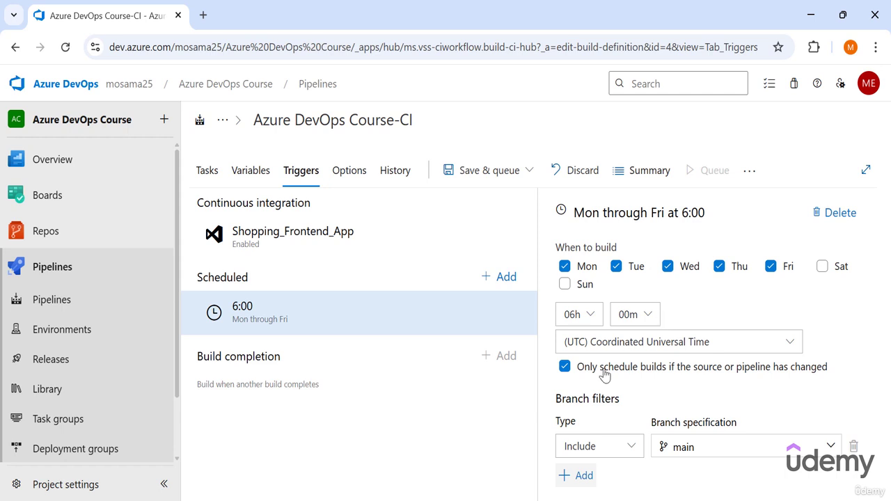
pyautogui.click(835, 213)
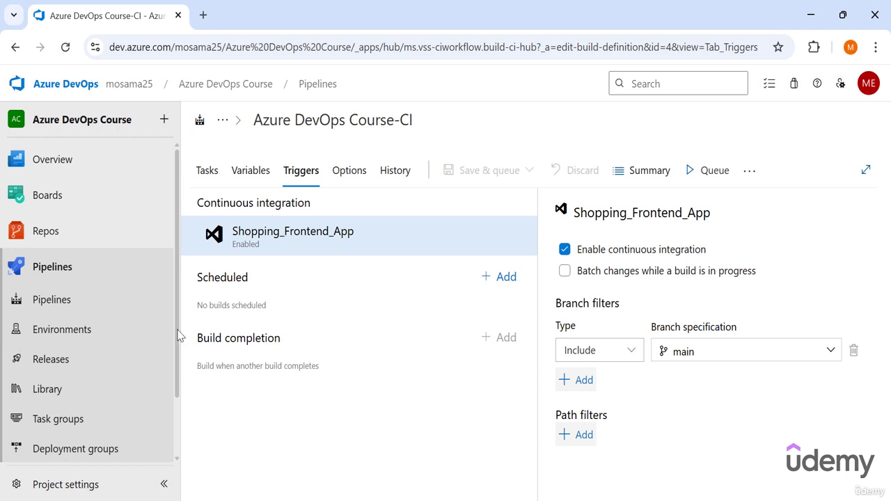
# - Return to the pipelines list and open the run history of Azure DevOps Course-CI
pyautogui.click(104, 300)
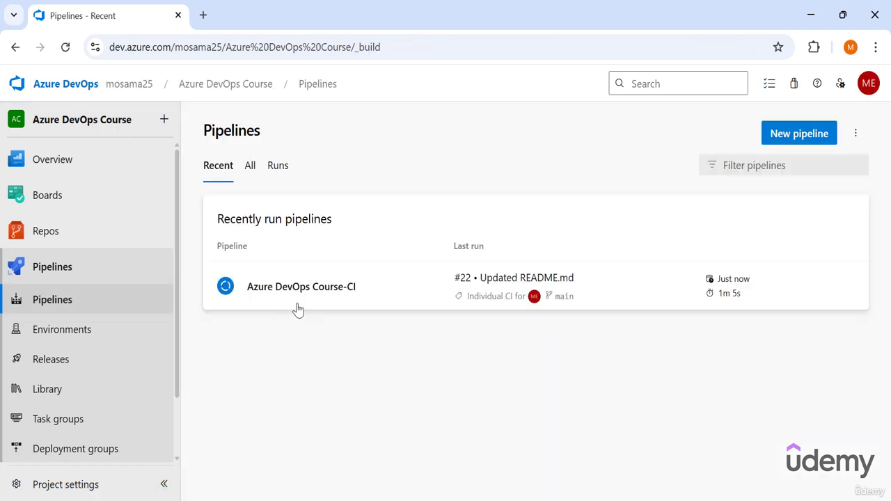
pyautogui.click(302, 300)
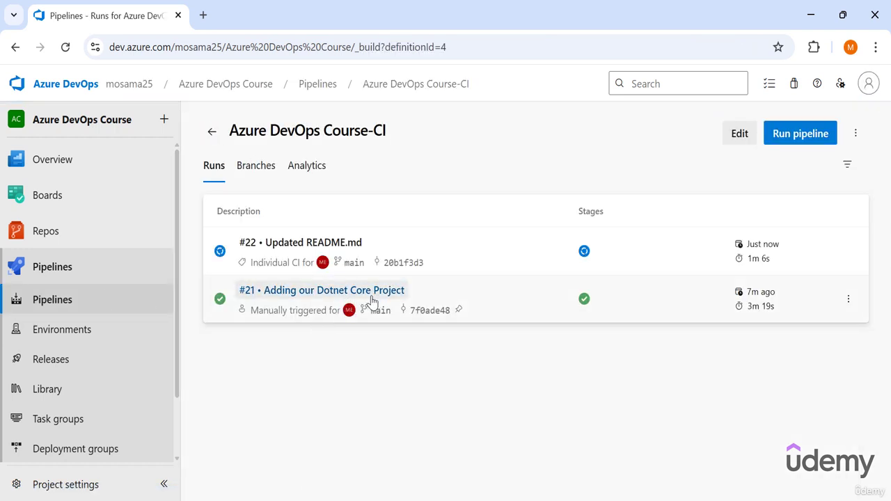